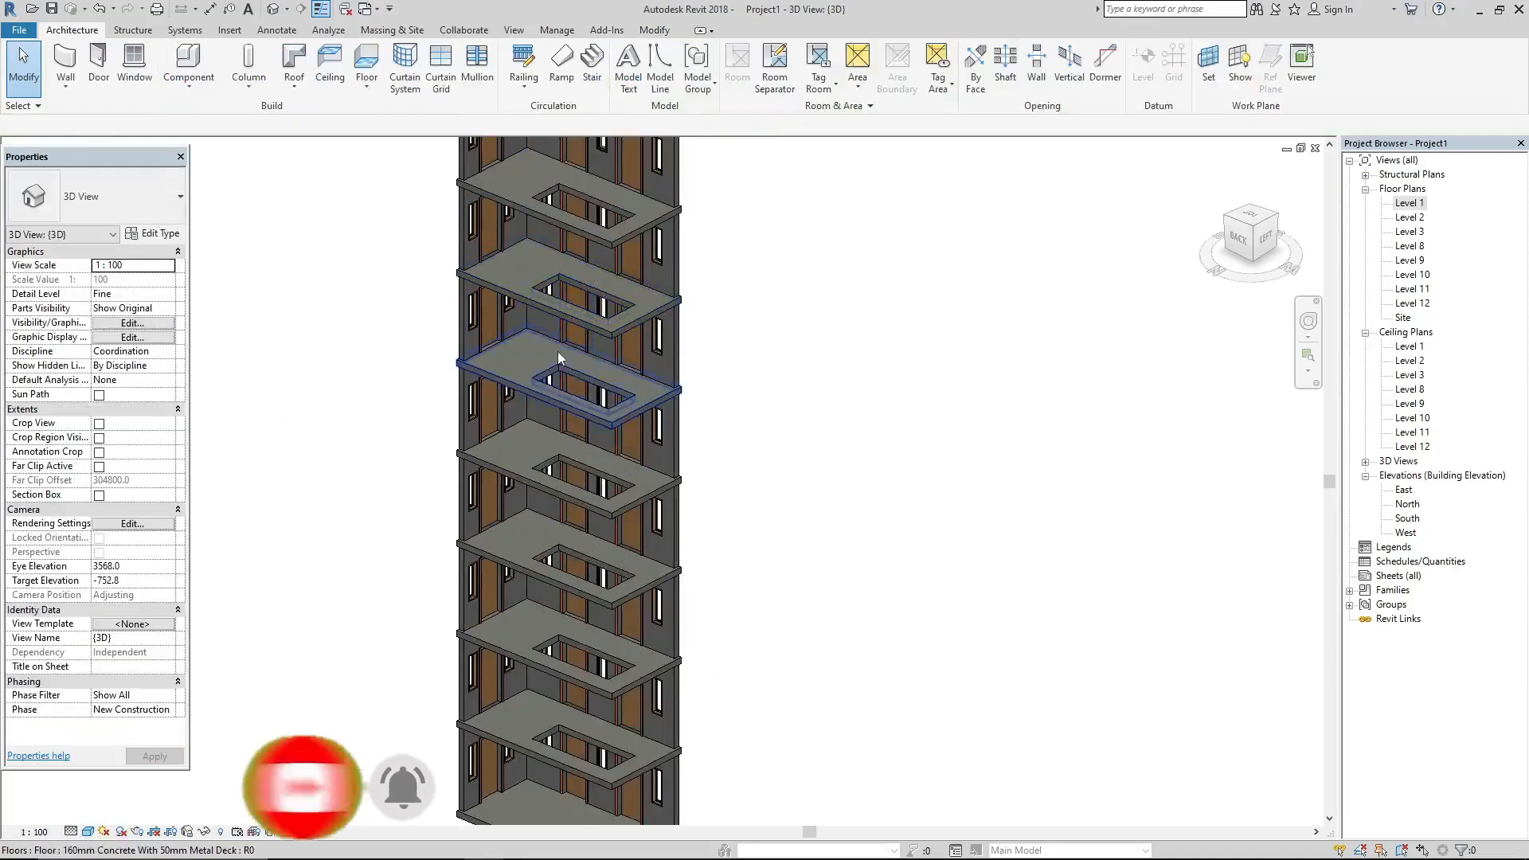
left_click(557, 351)
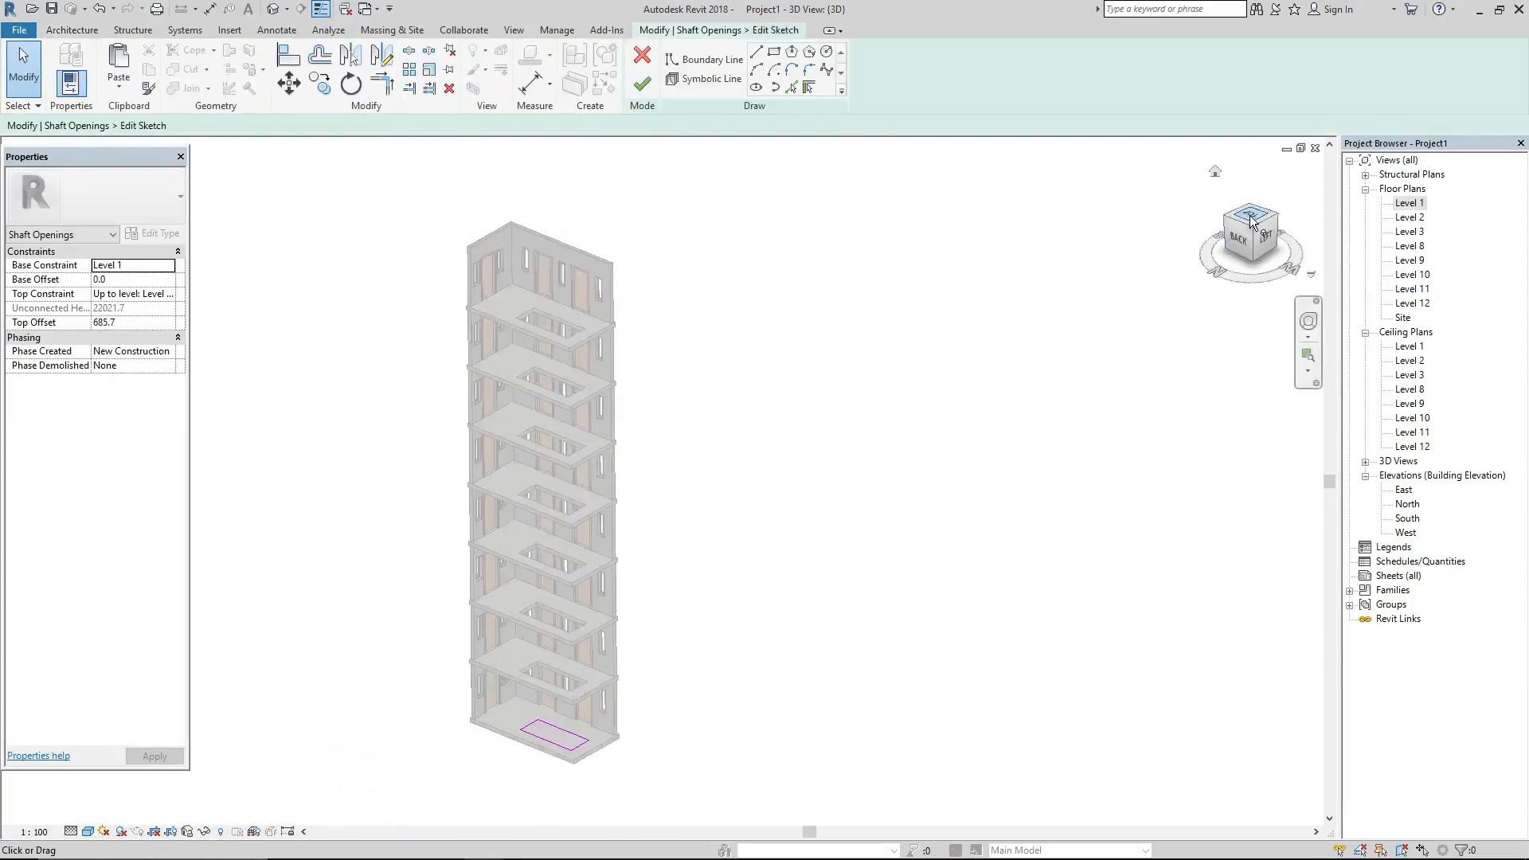
left_click(635, 106)
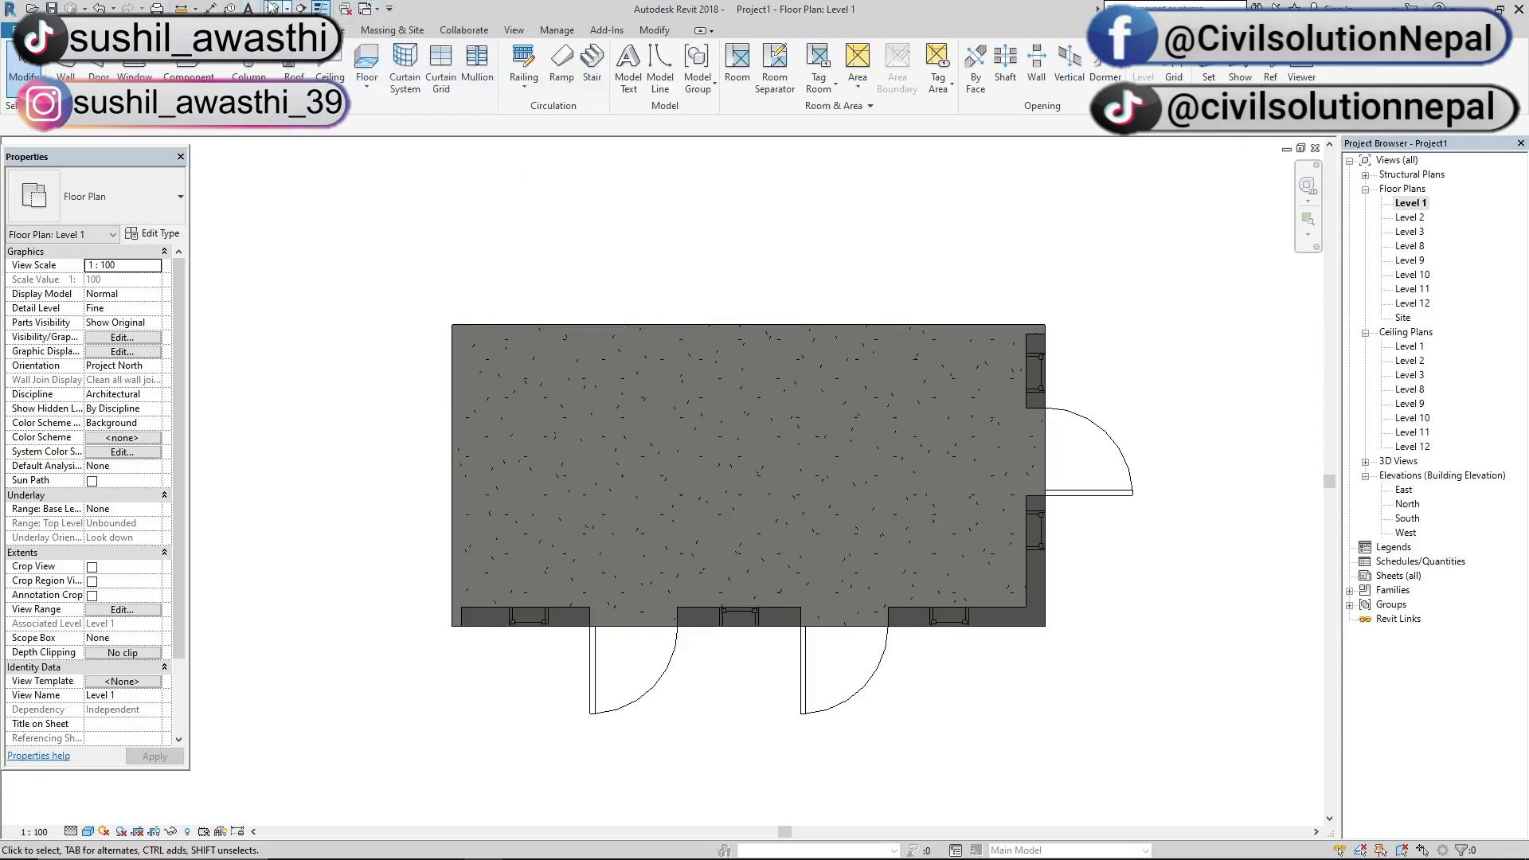
Open the default 3D view of the single-storey Level 1 room, facing its open side
left_click(273, 8)
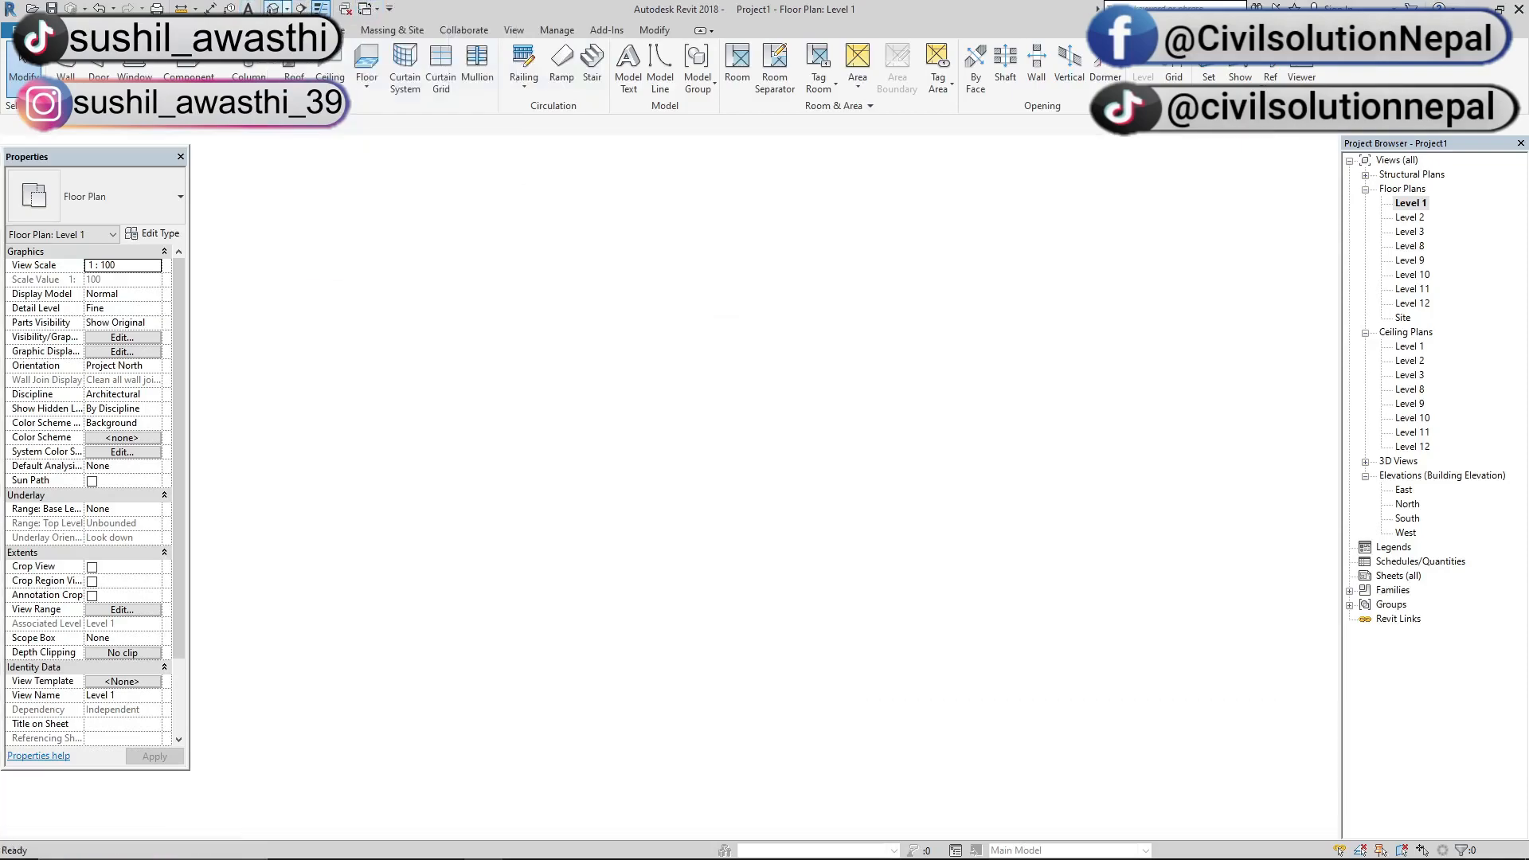
scroll(562, 661, "up", 3)
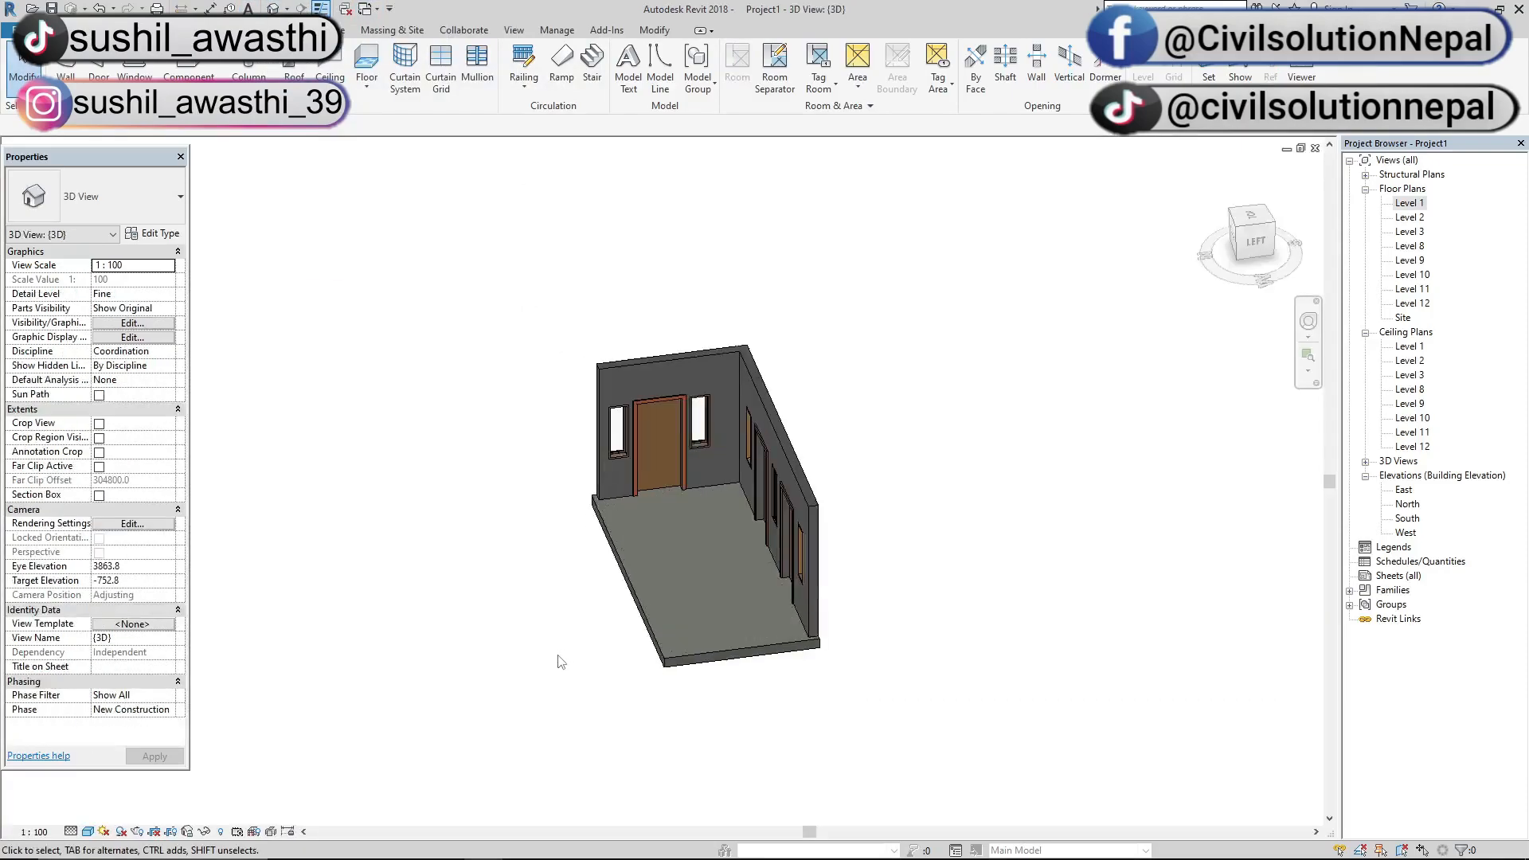
middle_click_drag(523, 428, 774, 562, "shift")
scroll(656, 519, "down", 1)
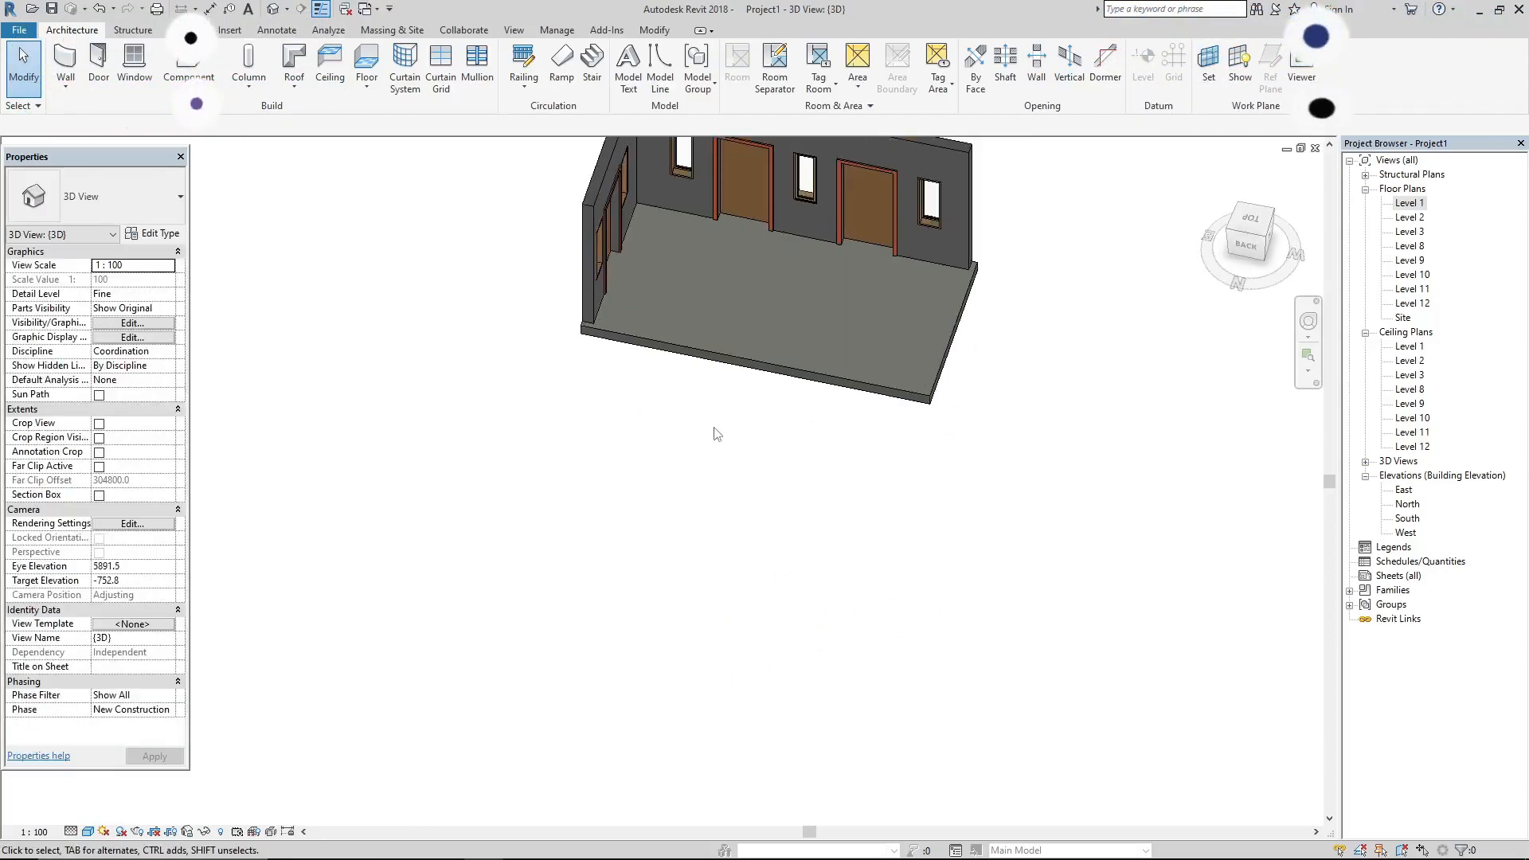
scroll(686, 488, "down", 1)
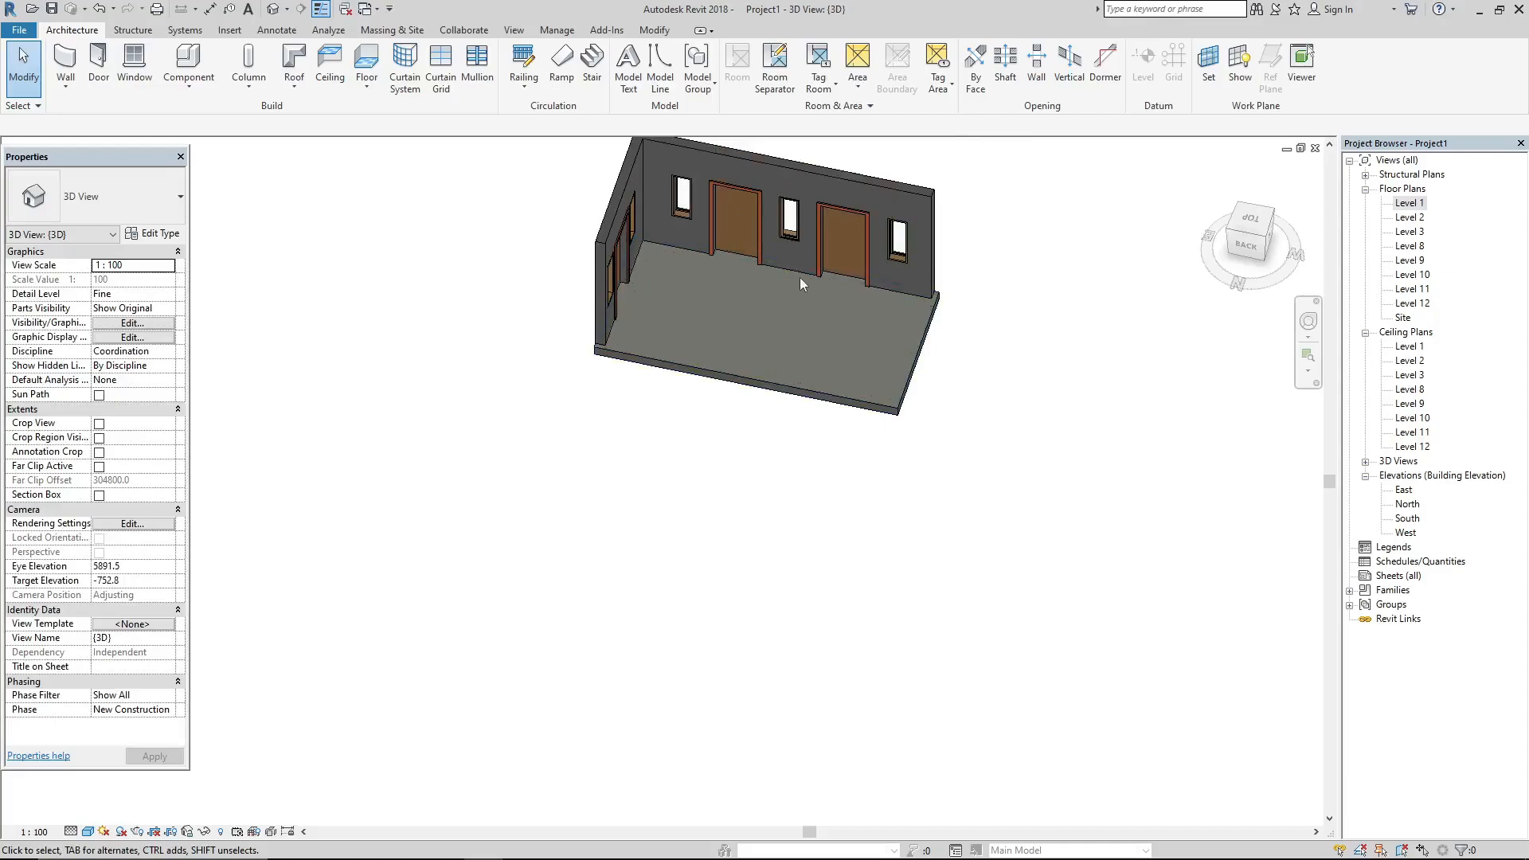
scroll(658, 496, "down", 1)
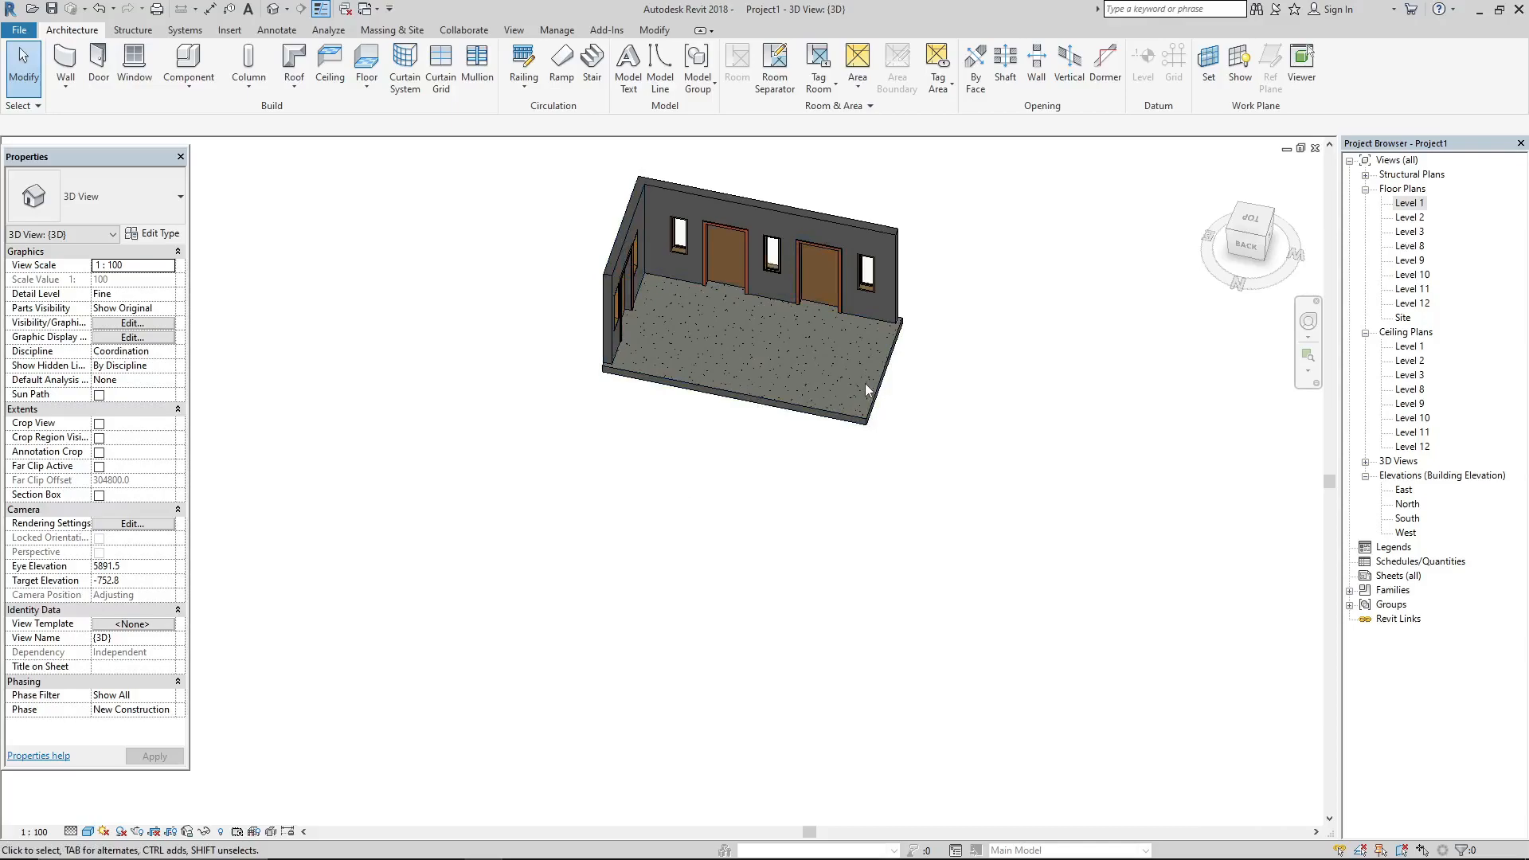
scroll(817, 304, "up", 1)
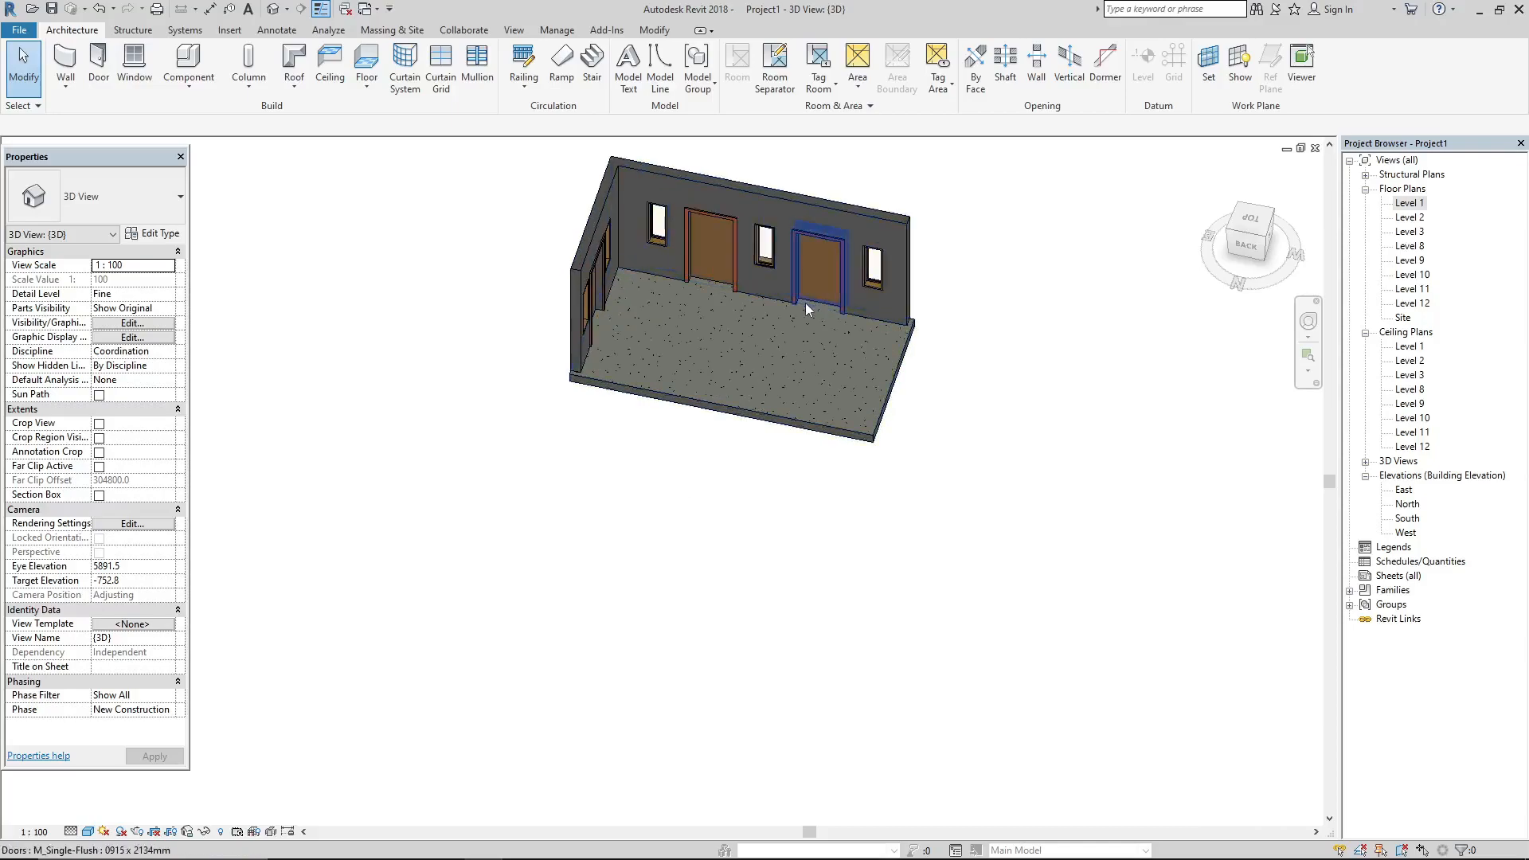
left_click_drag(1033, 523, 527, 211)
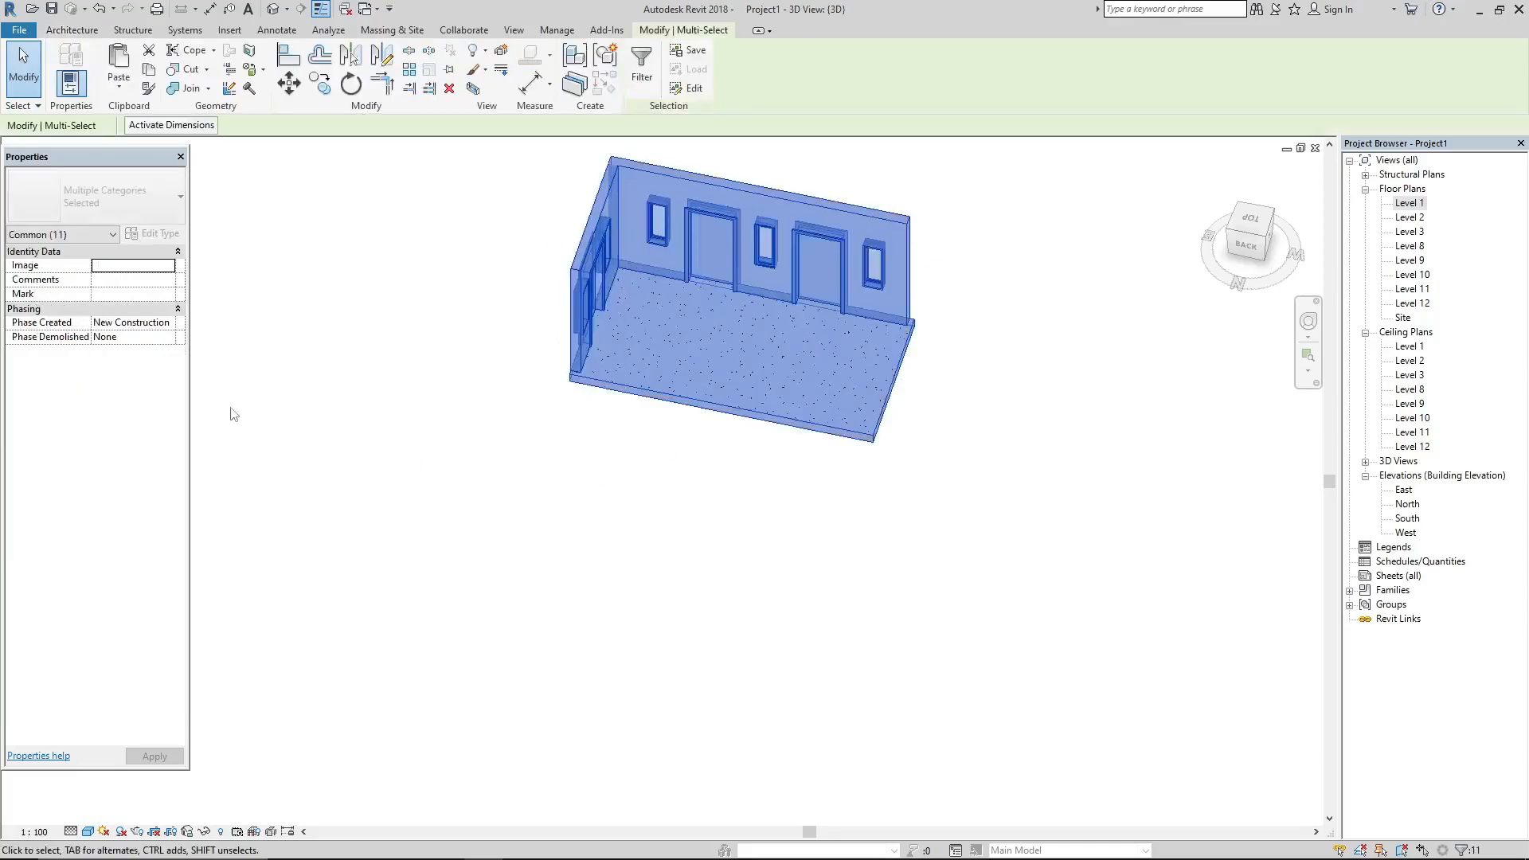
left_click(233, 414)
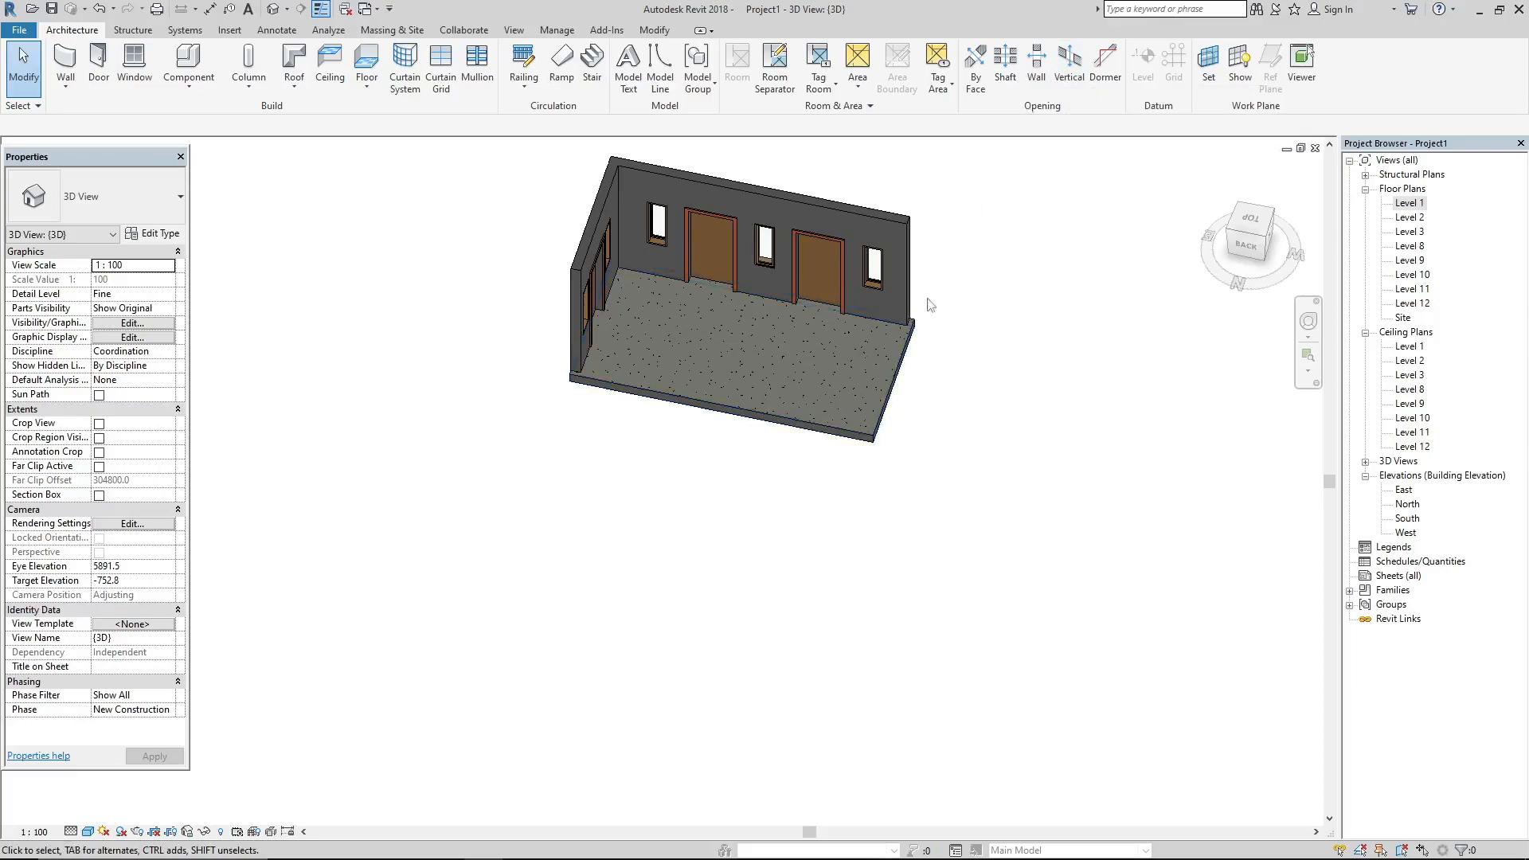
left_click_drag(998, 503, 502, 199)
key("Escape")
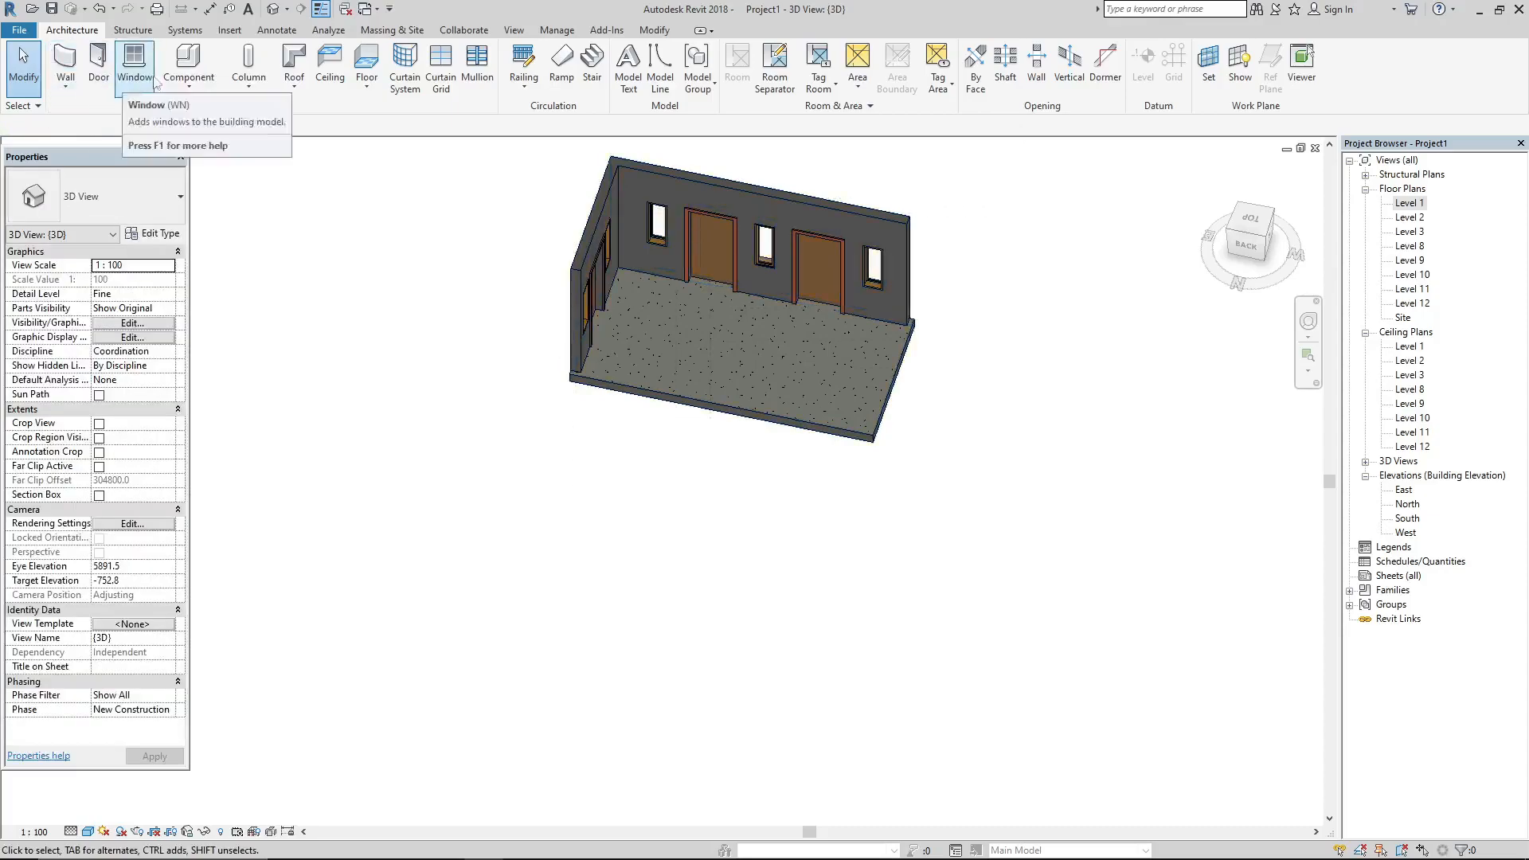
Copy the whole Level 1 storey with its floor, walls, doors and windows and paste it aligned to Levels 2 through 12
left_click_drag(988, 494, 462, 191)
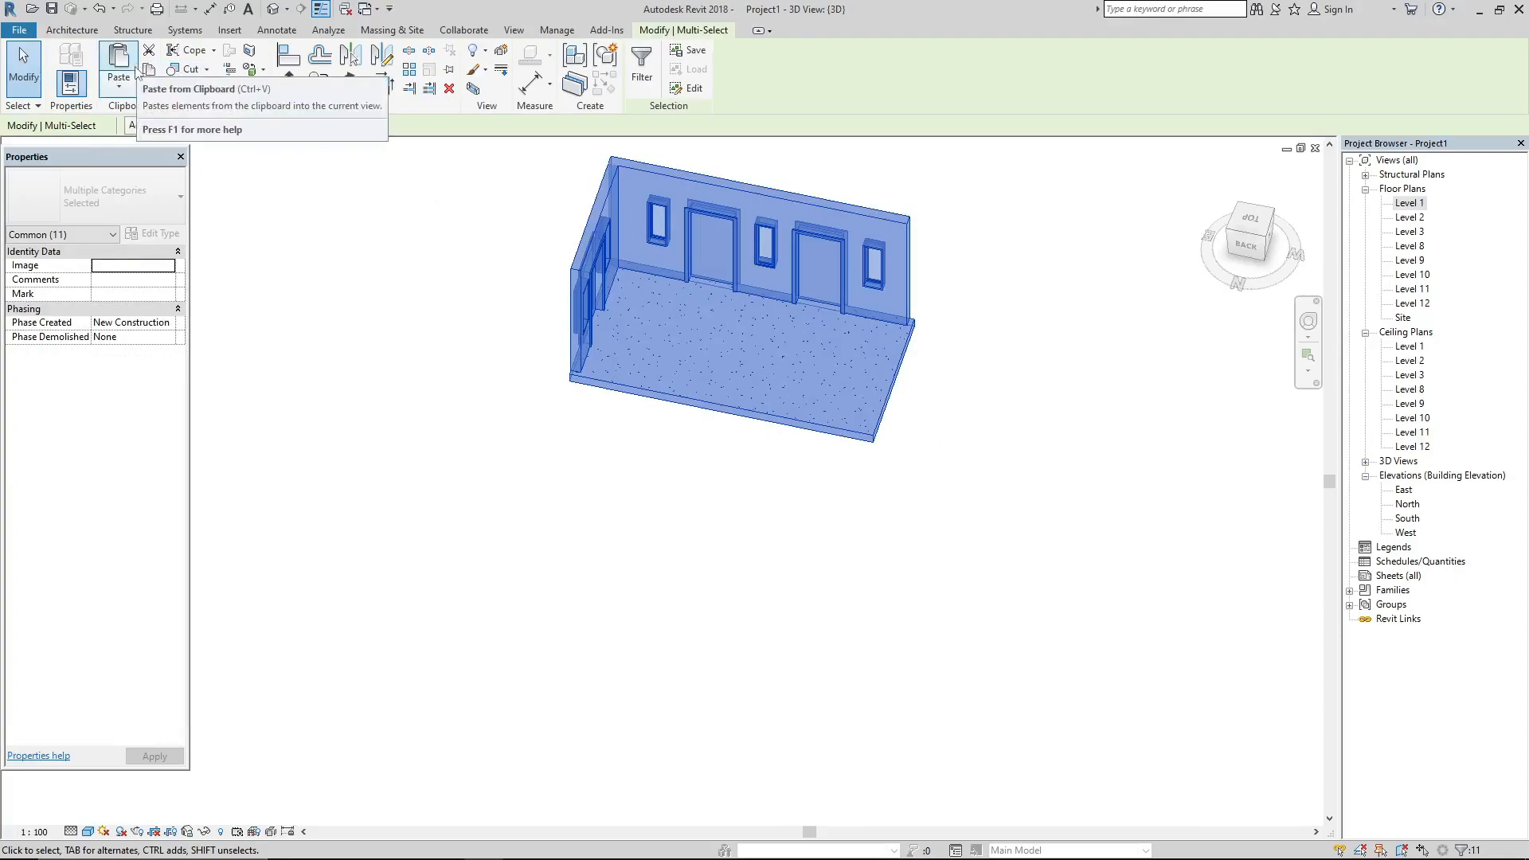
left_click(148, 70)
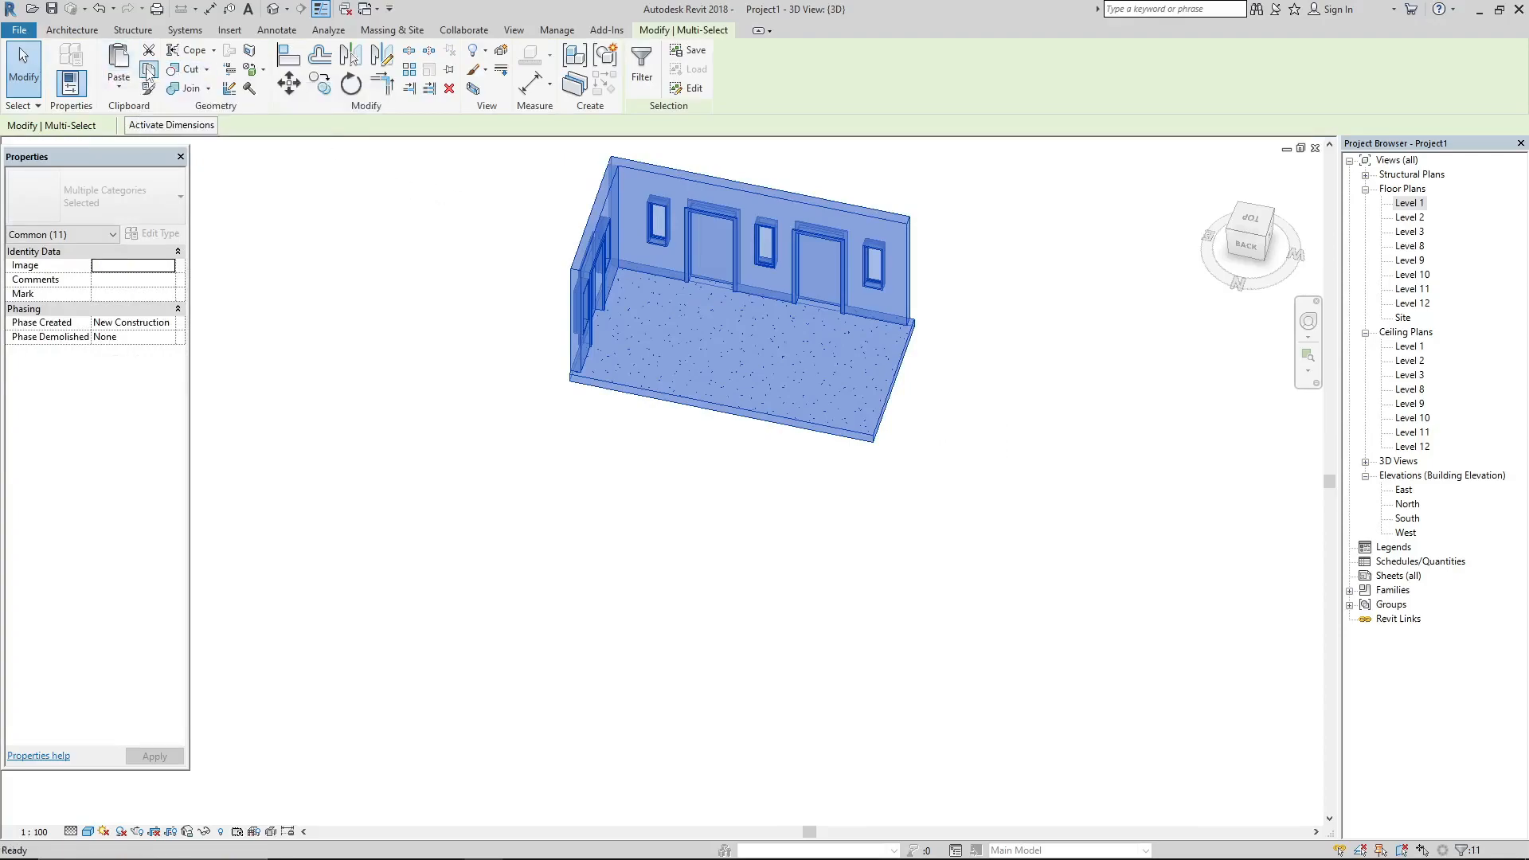
left_click(118, 80)
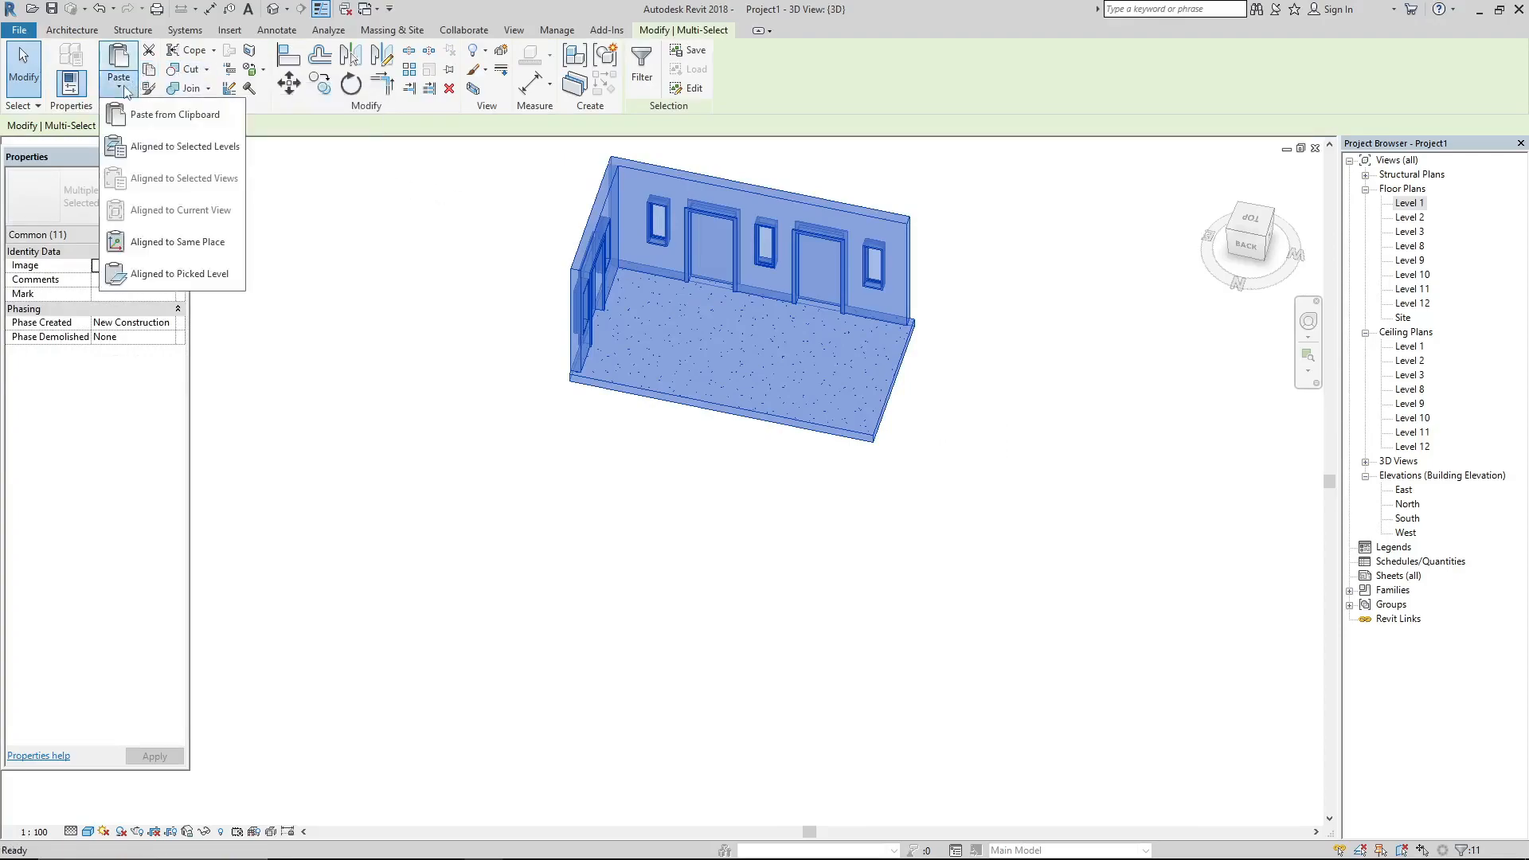
left_click(145, 157)
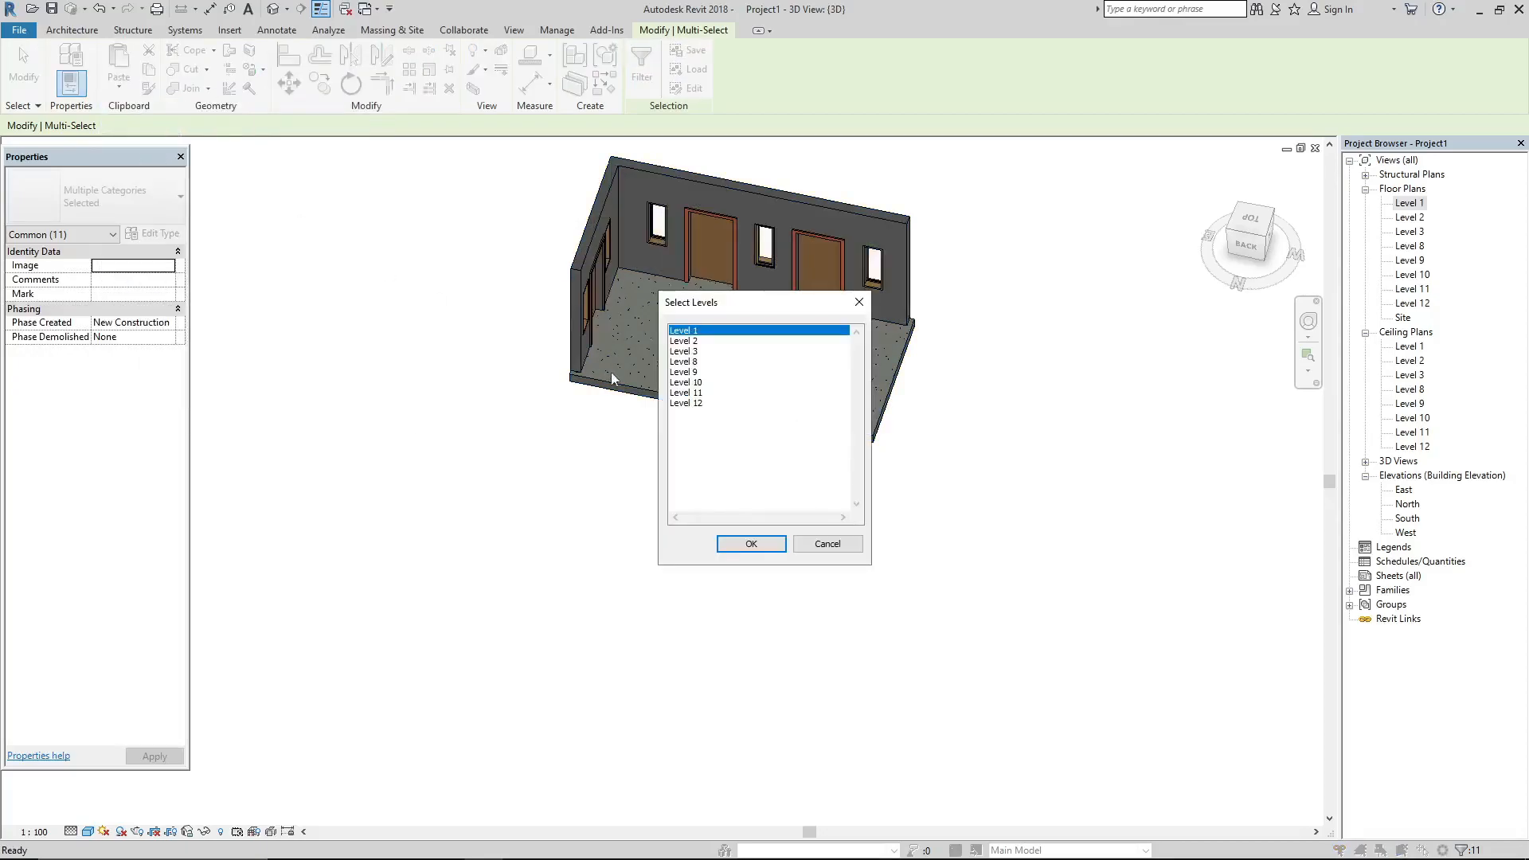
left_click_drag(684, 404, 678, 344)
left_click(749, 543)
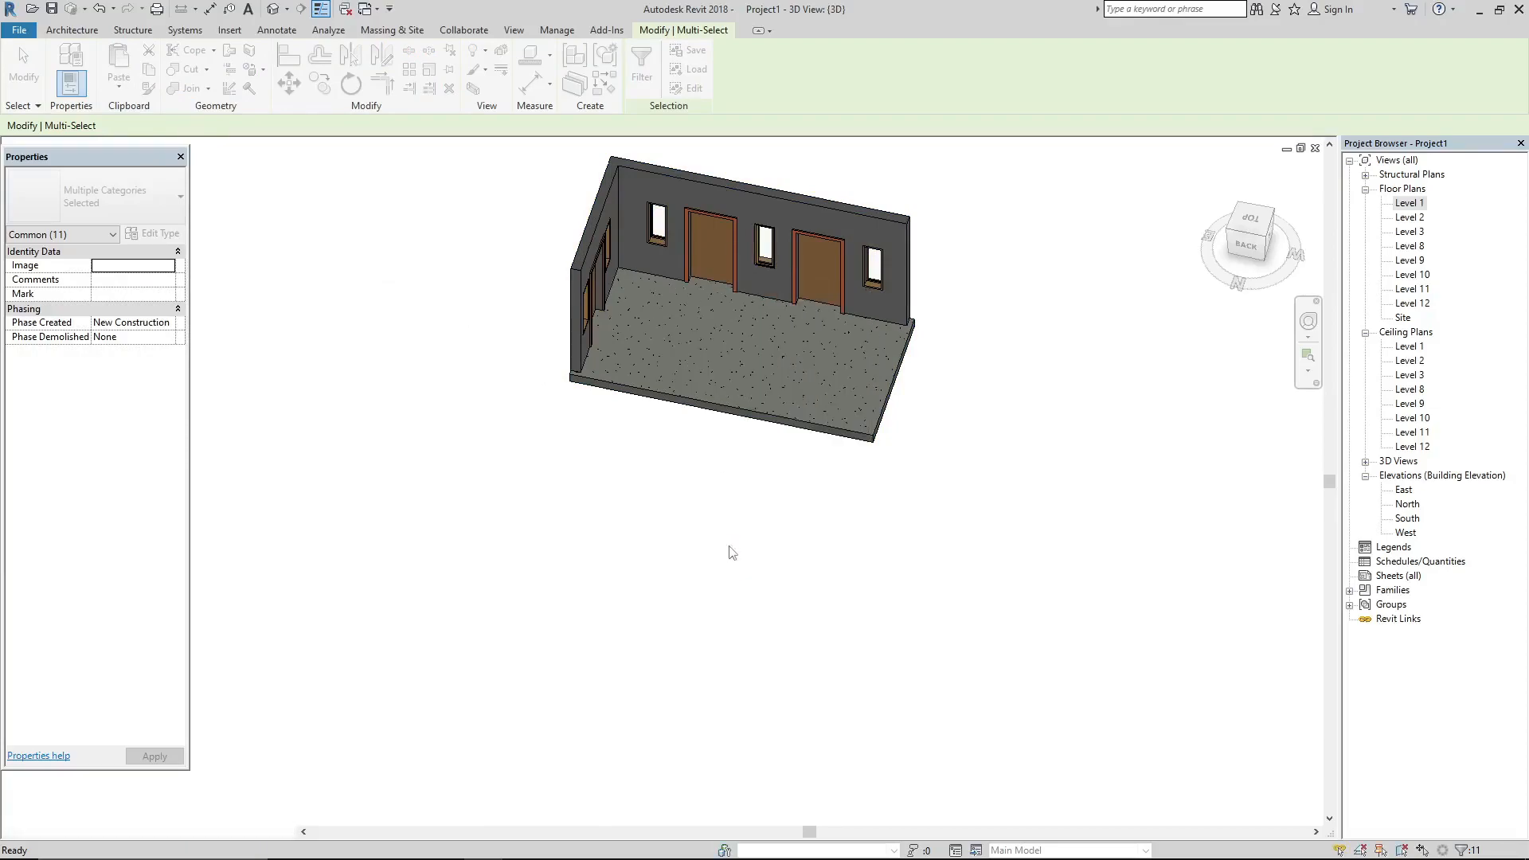
scroll(646, 555, "down", 8)
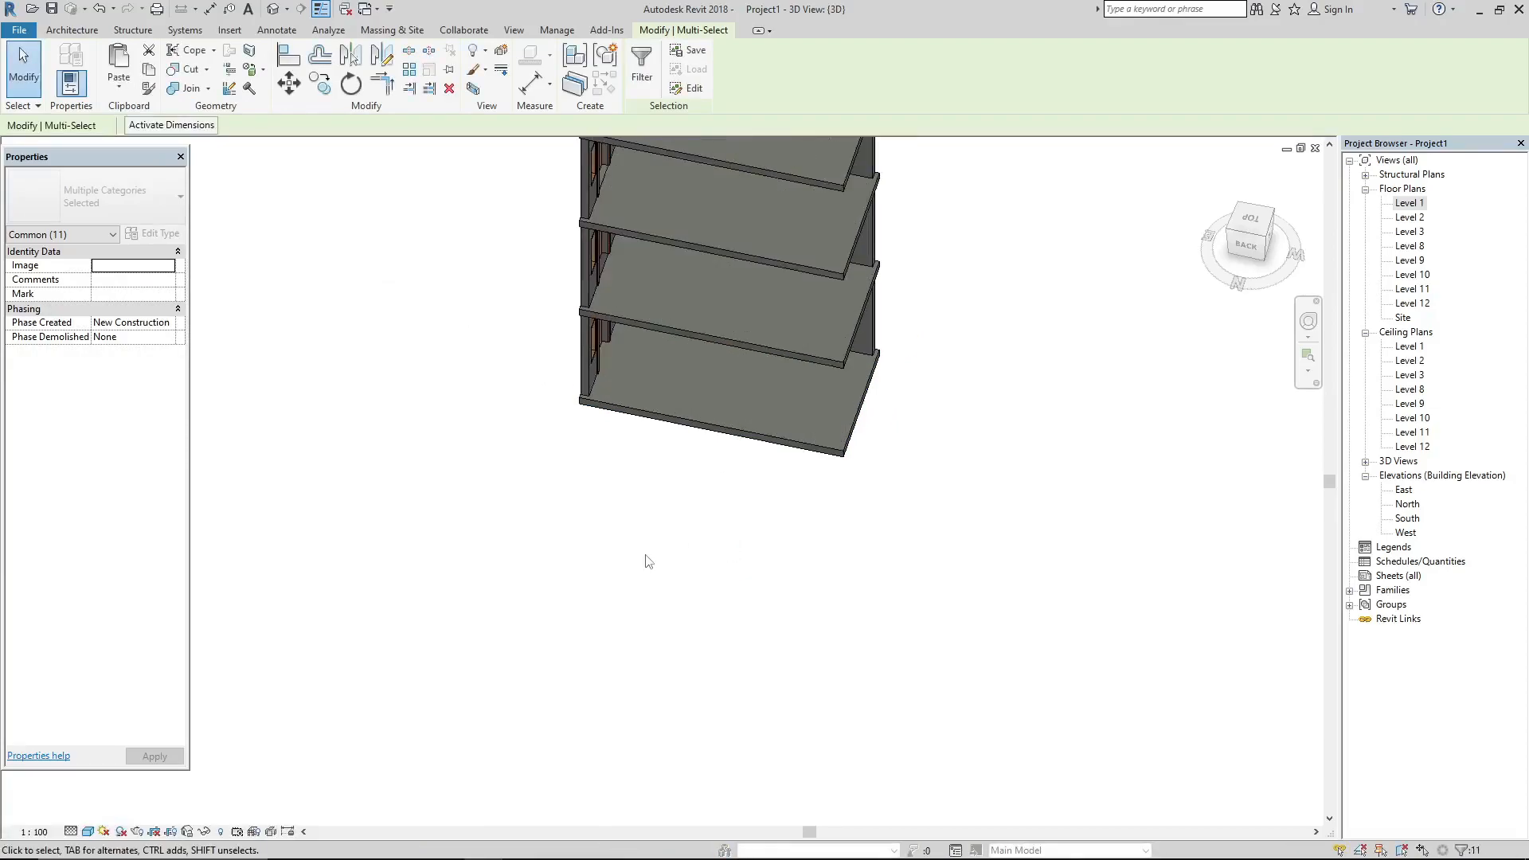
left_click(966, 353)
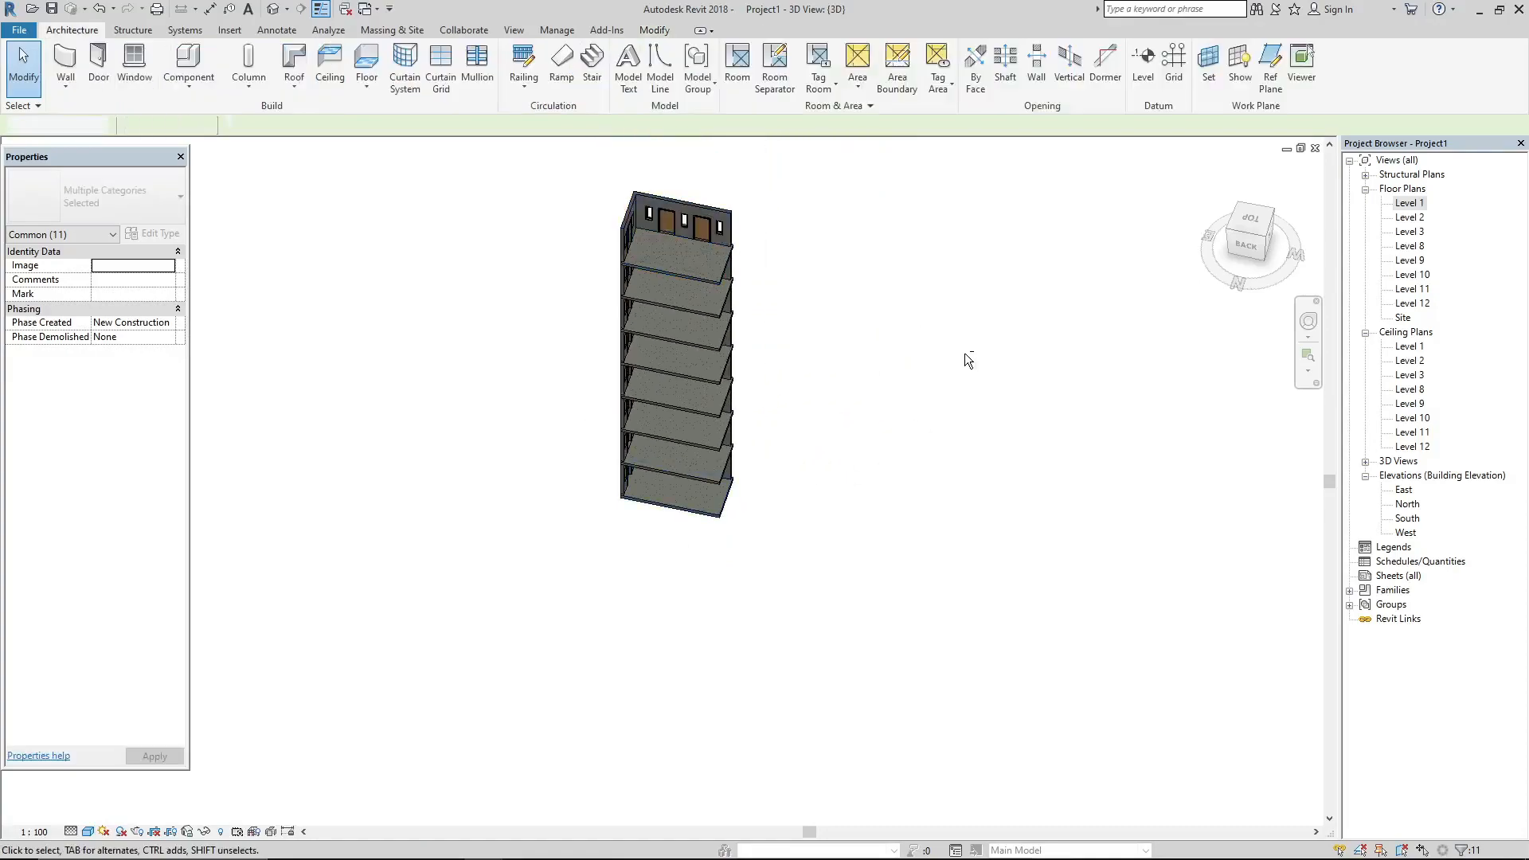
middle_click_drag(808, 317, 751, 251, "shift")
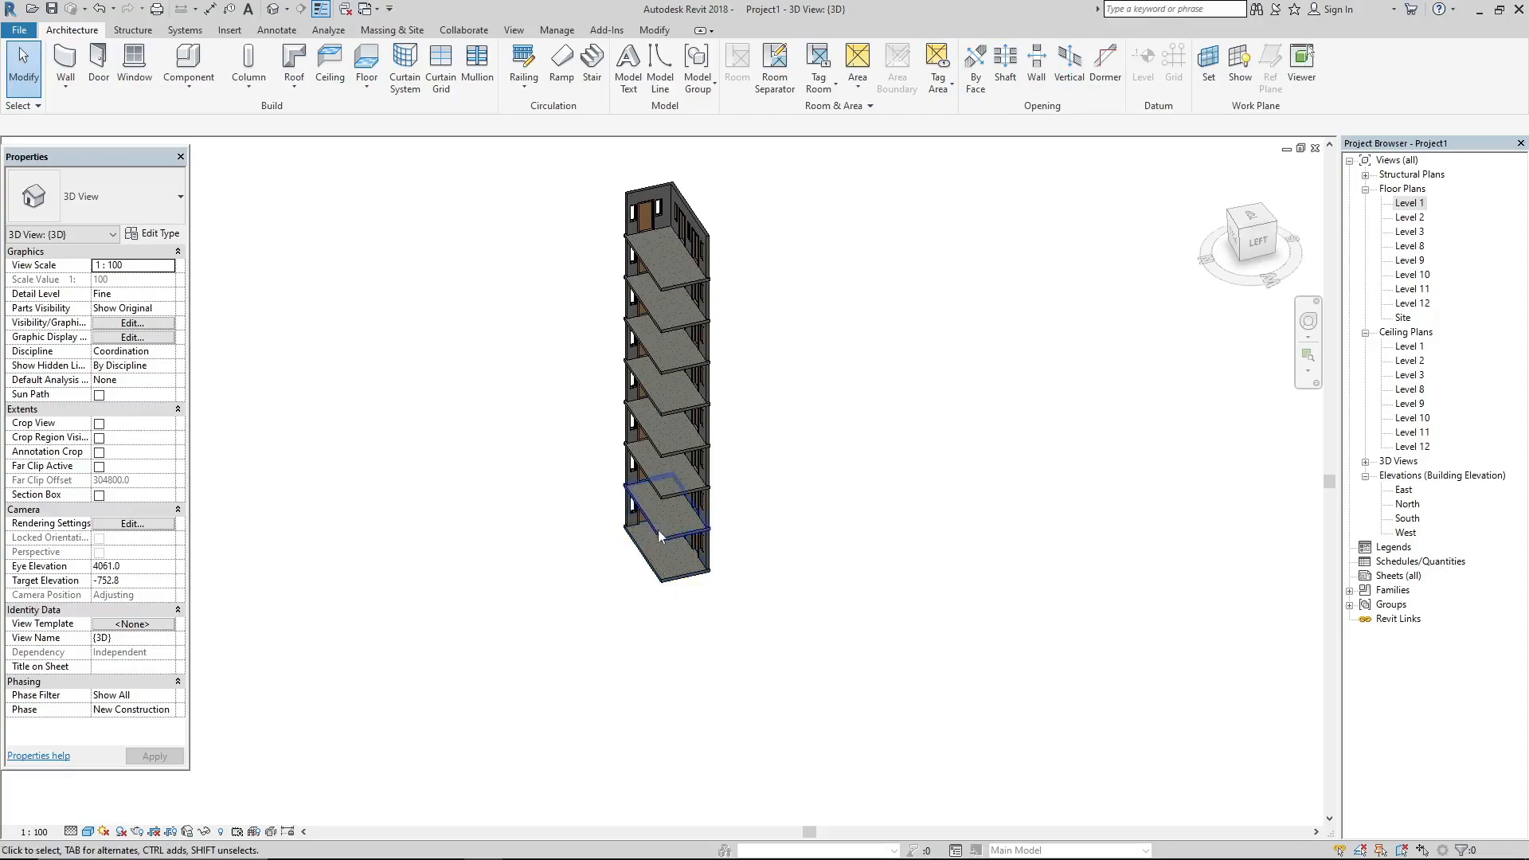
scroll(658, 528, "up", 2)
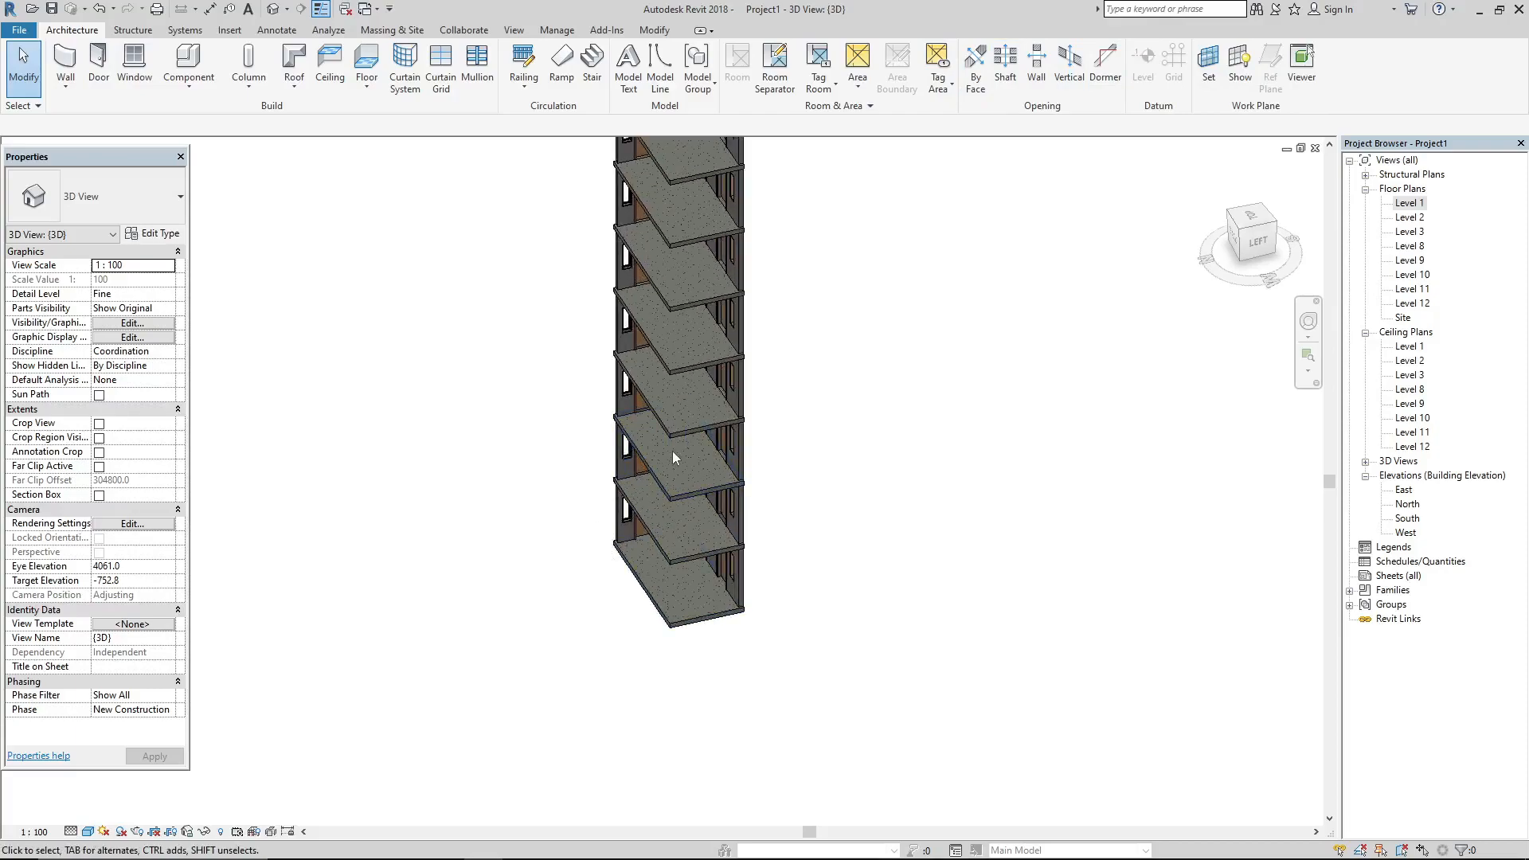
scroll(567, 577, "down", 2)
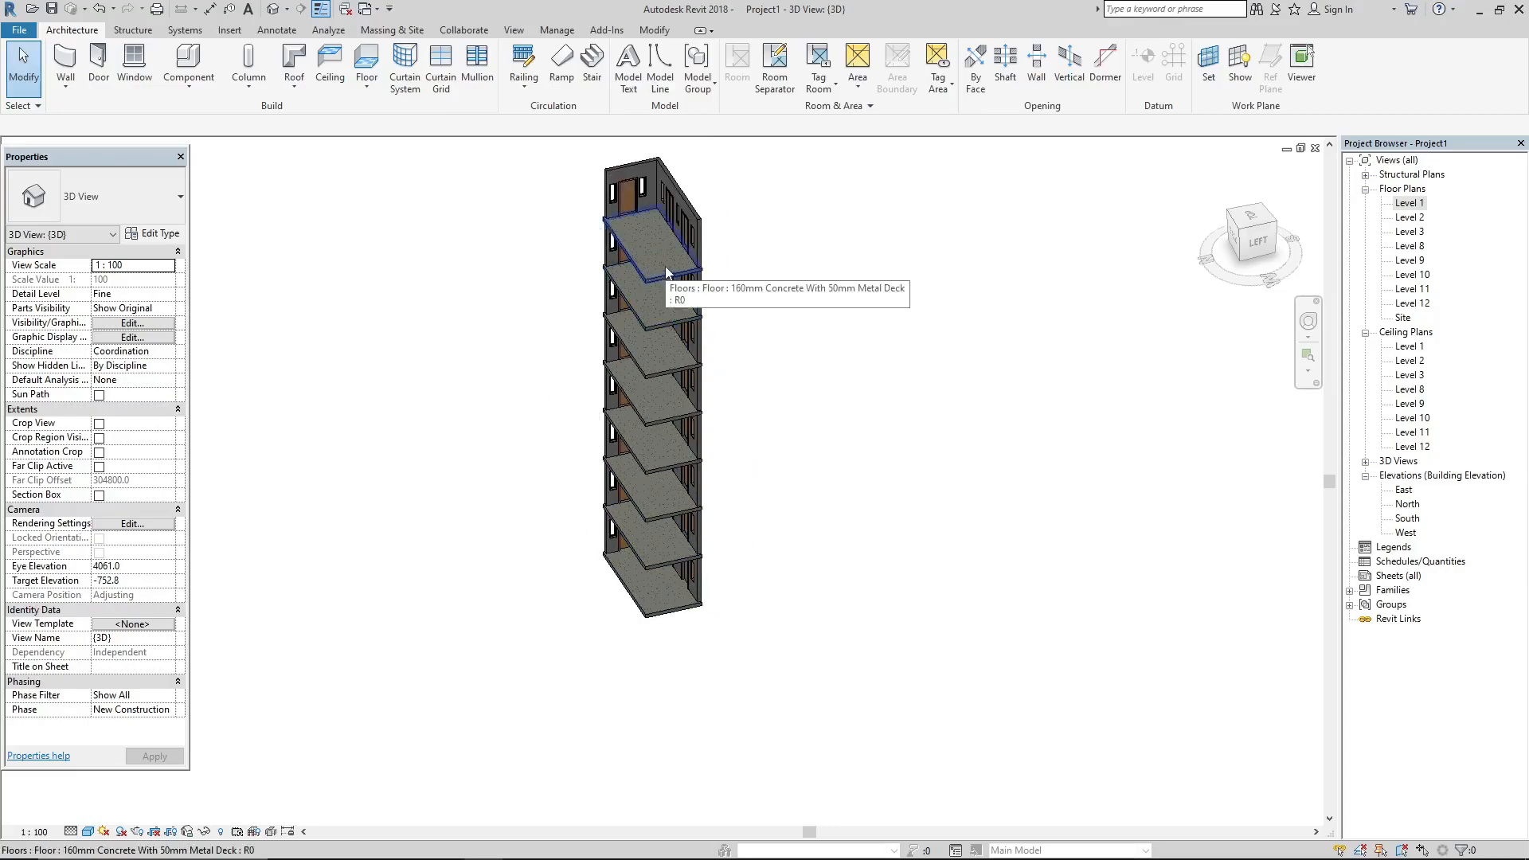
scroll(666, 612, "up", 3)
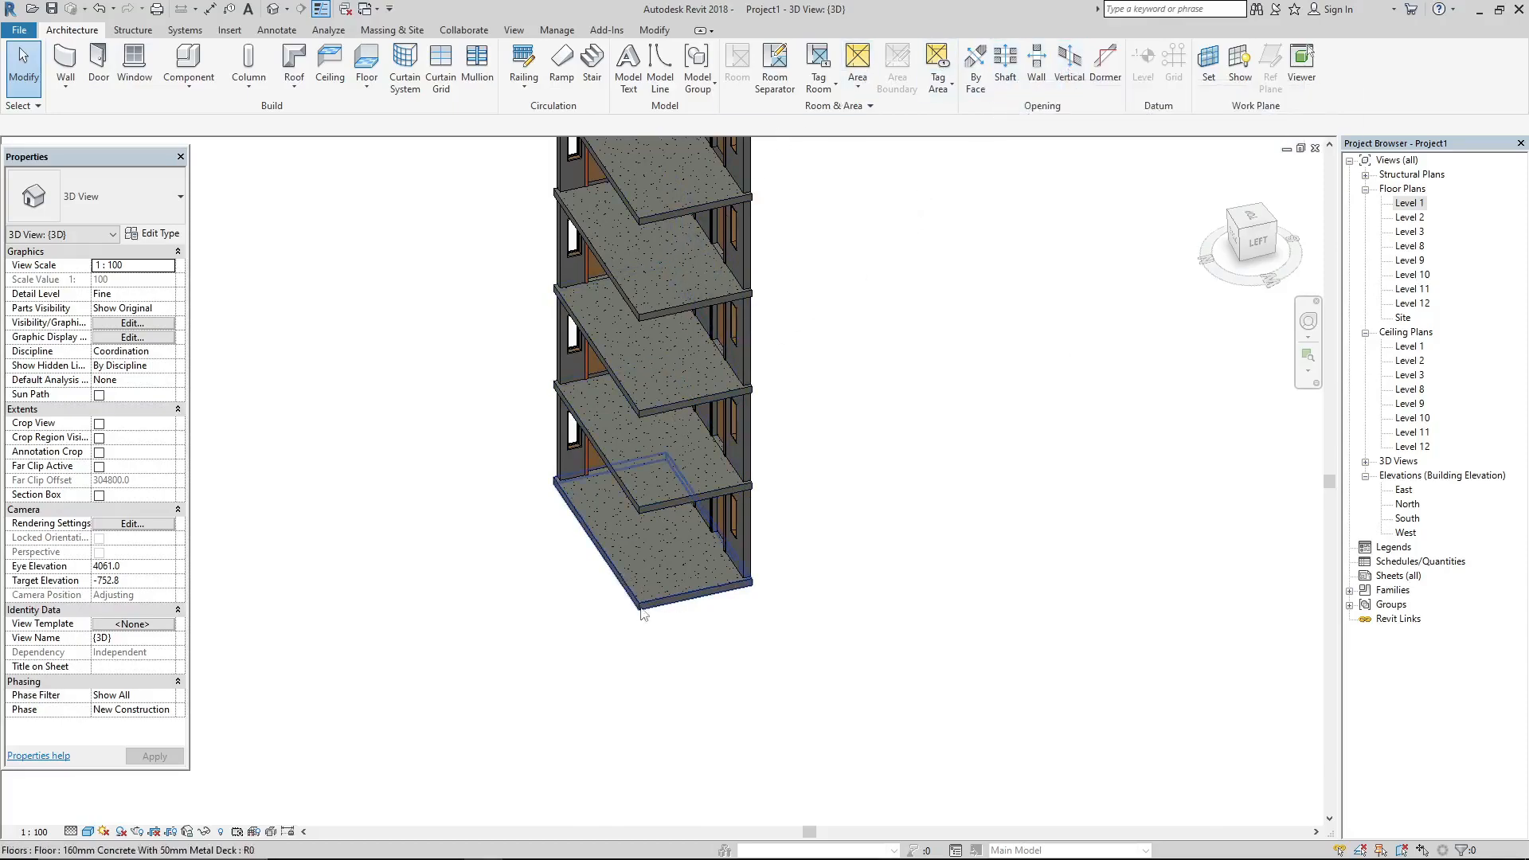
scroll(637, 594, "down", 3)
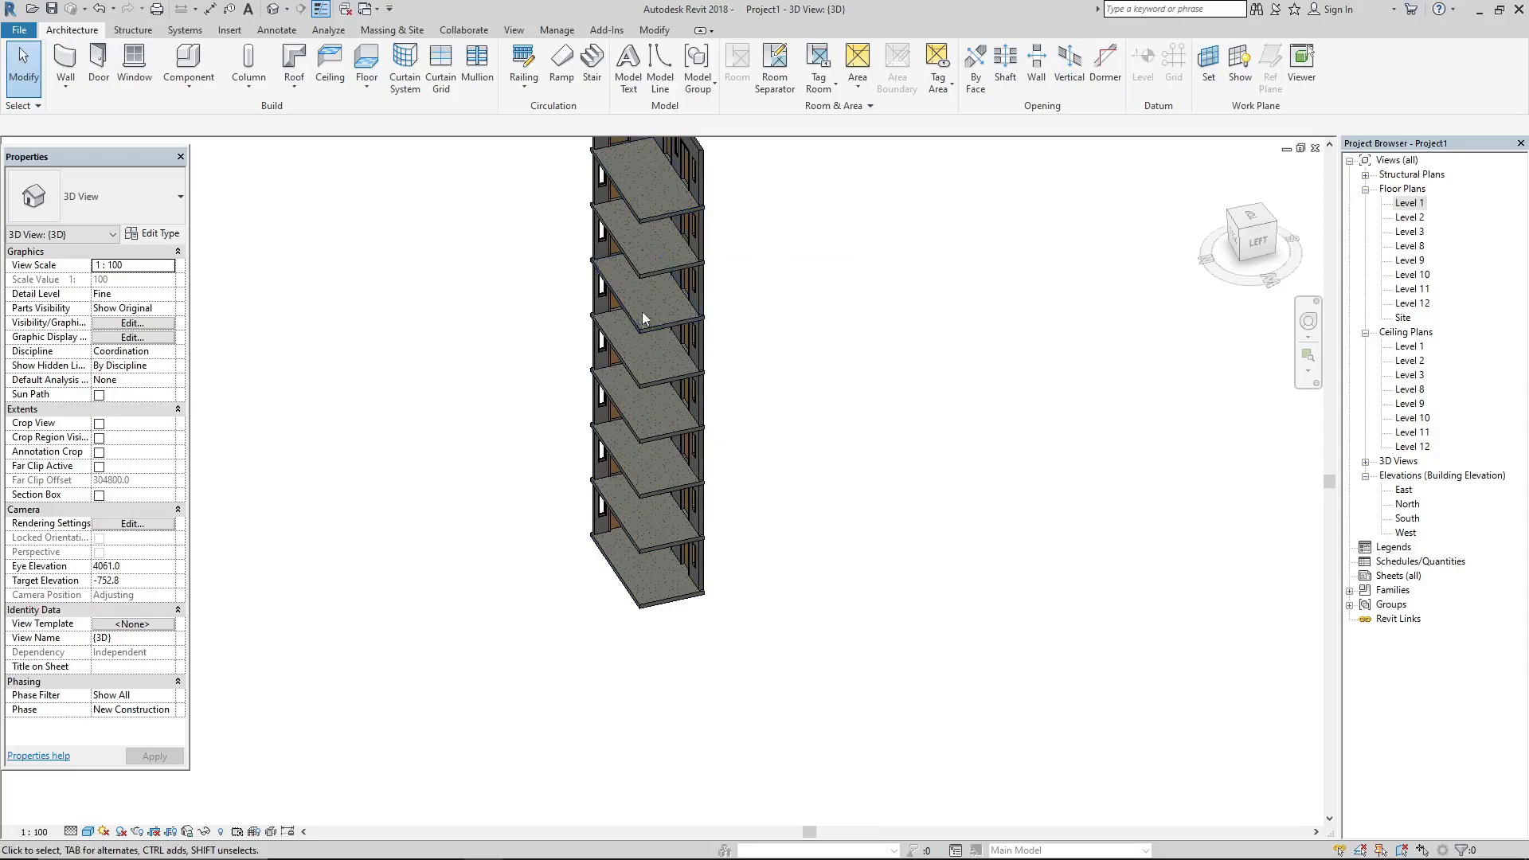
In the Level 1 floor plan, sketch a rectangular shaft opening boundary about 2500 by 1100 mm inside the floor slab
double_click(1412, 205)
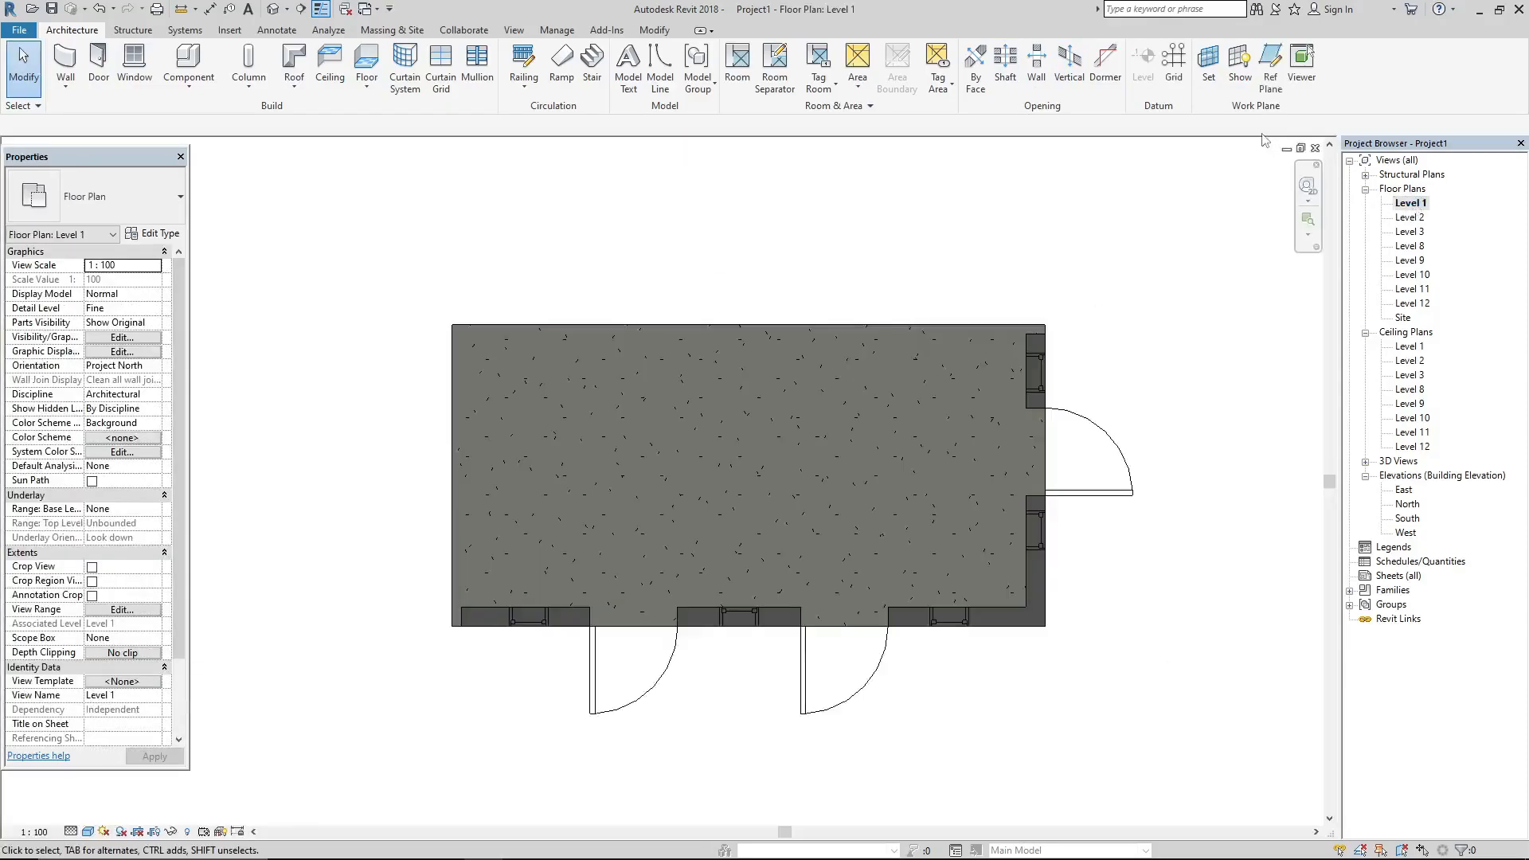
left_click(1008, 71)
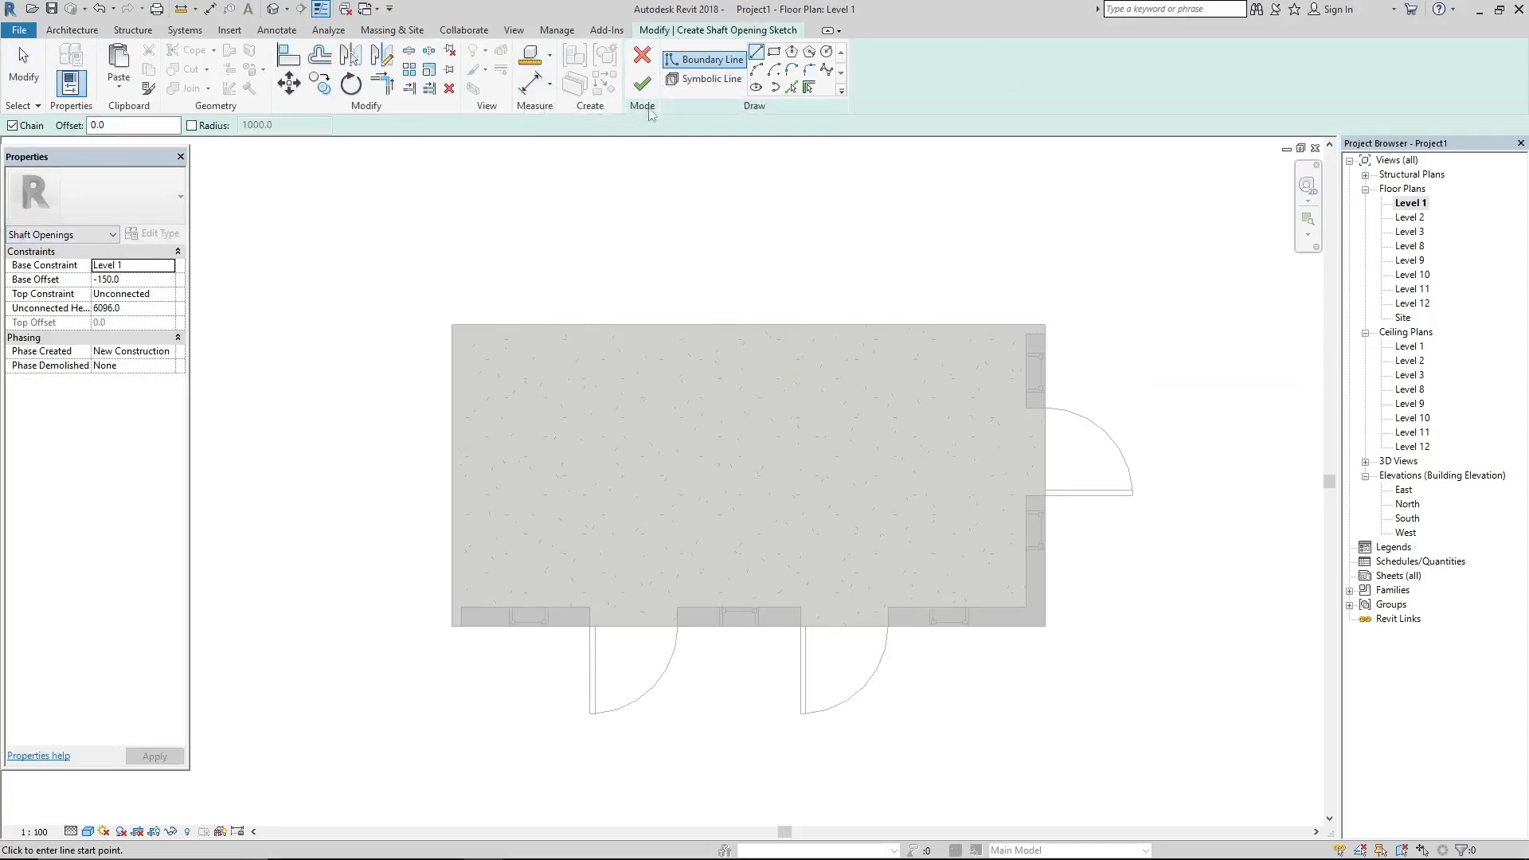
left_click(775, 53)
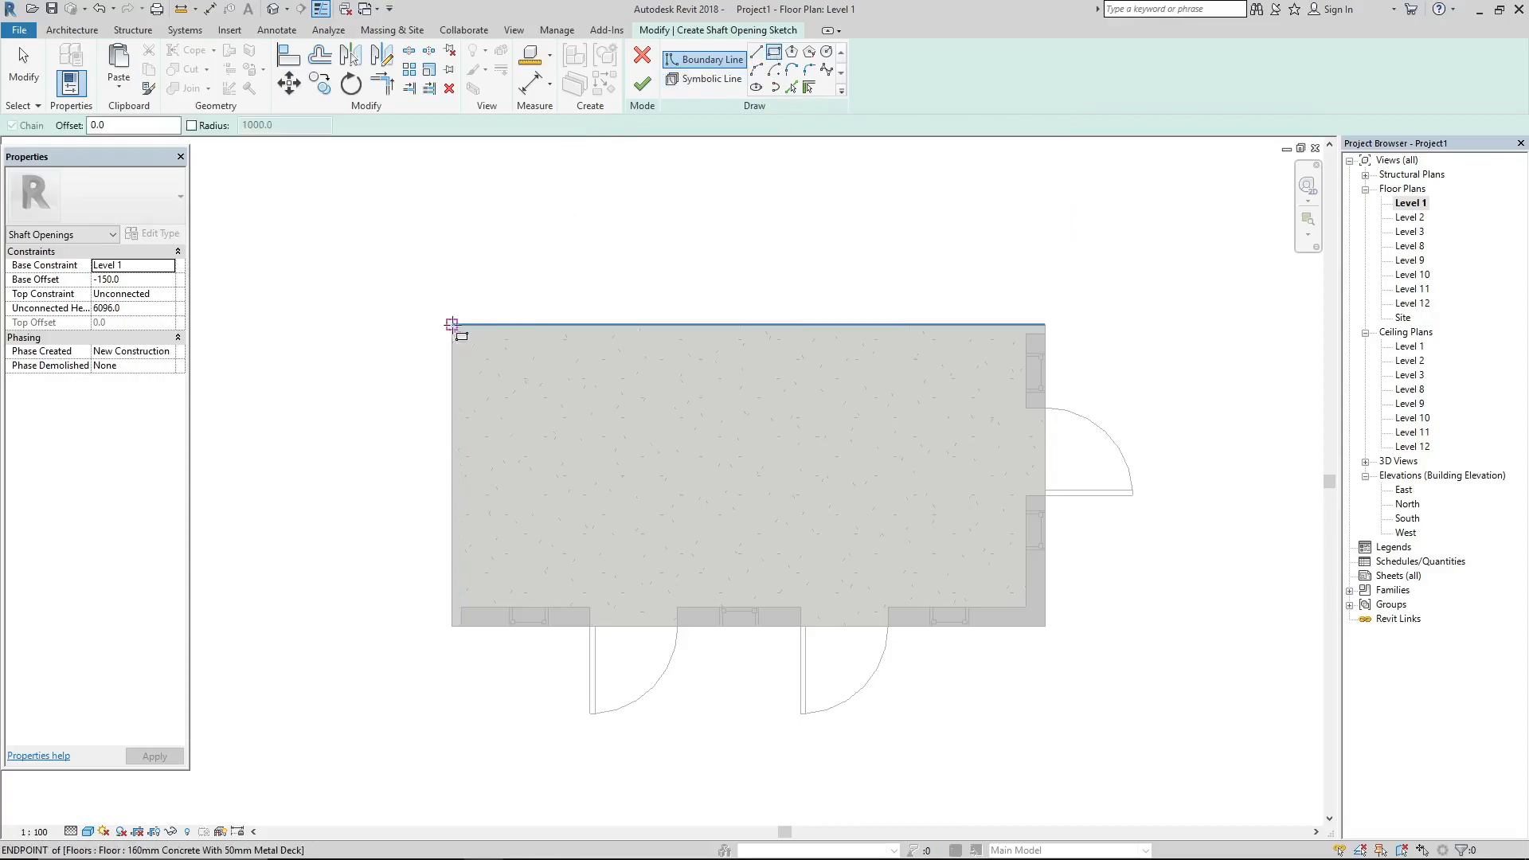
left_click(517, 383)
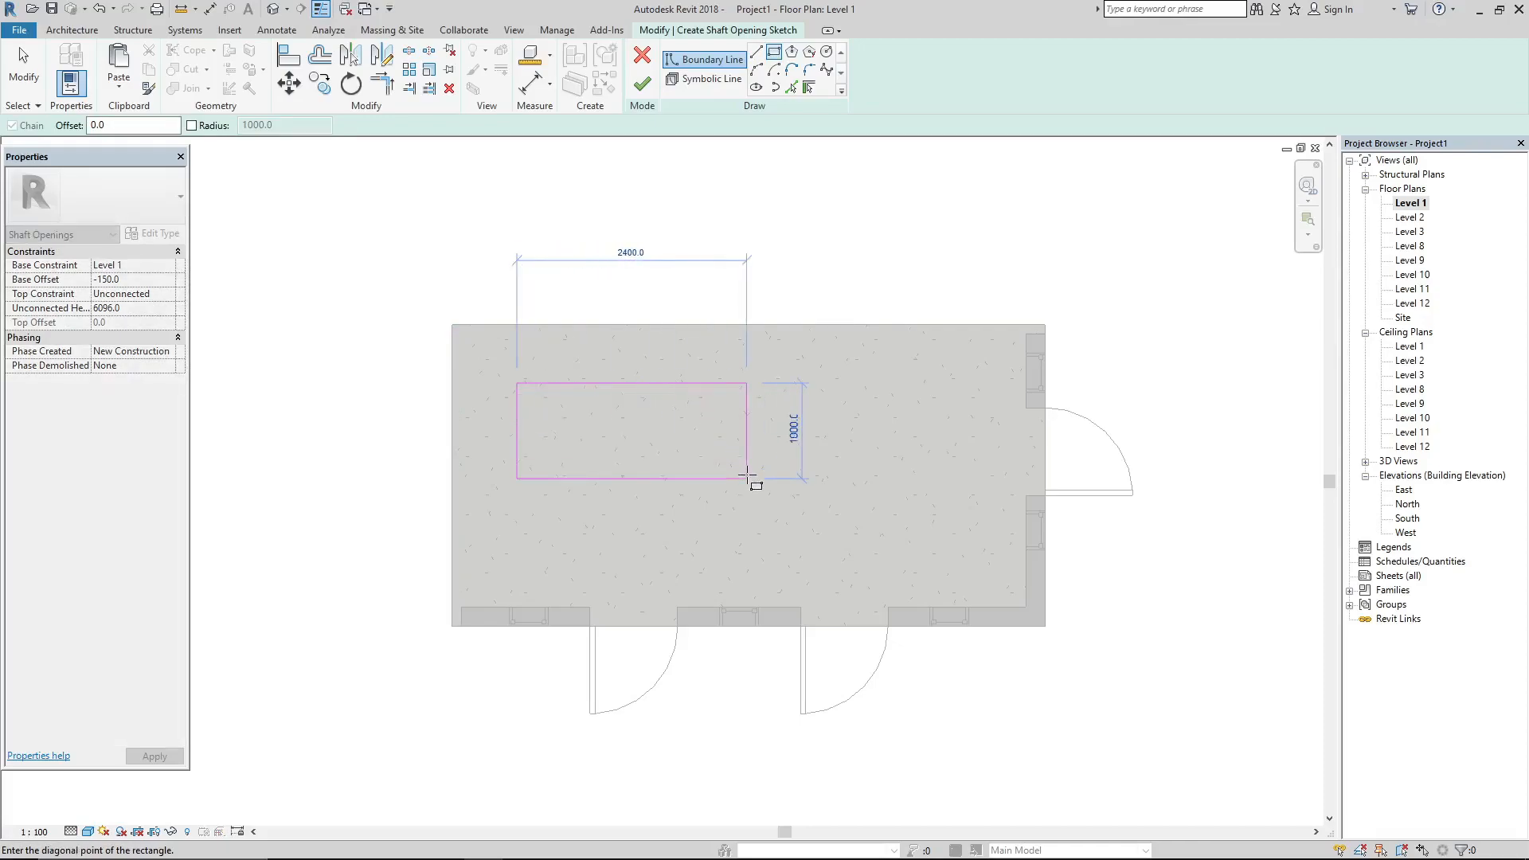
left_click(757, 488)
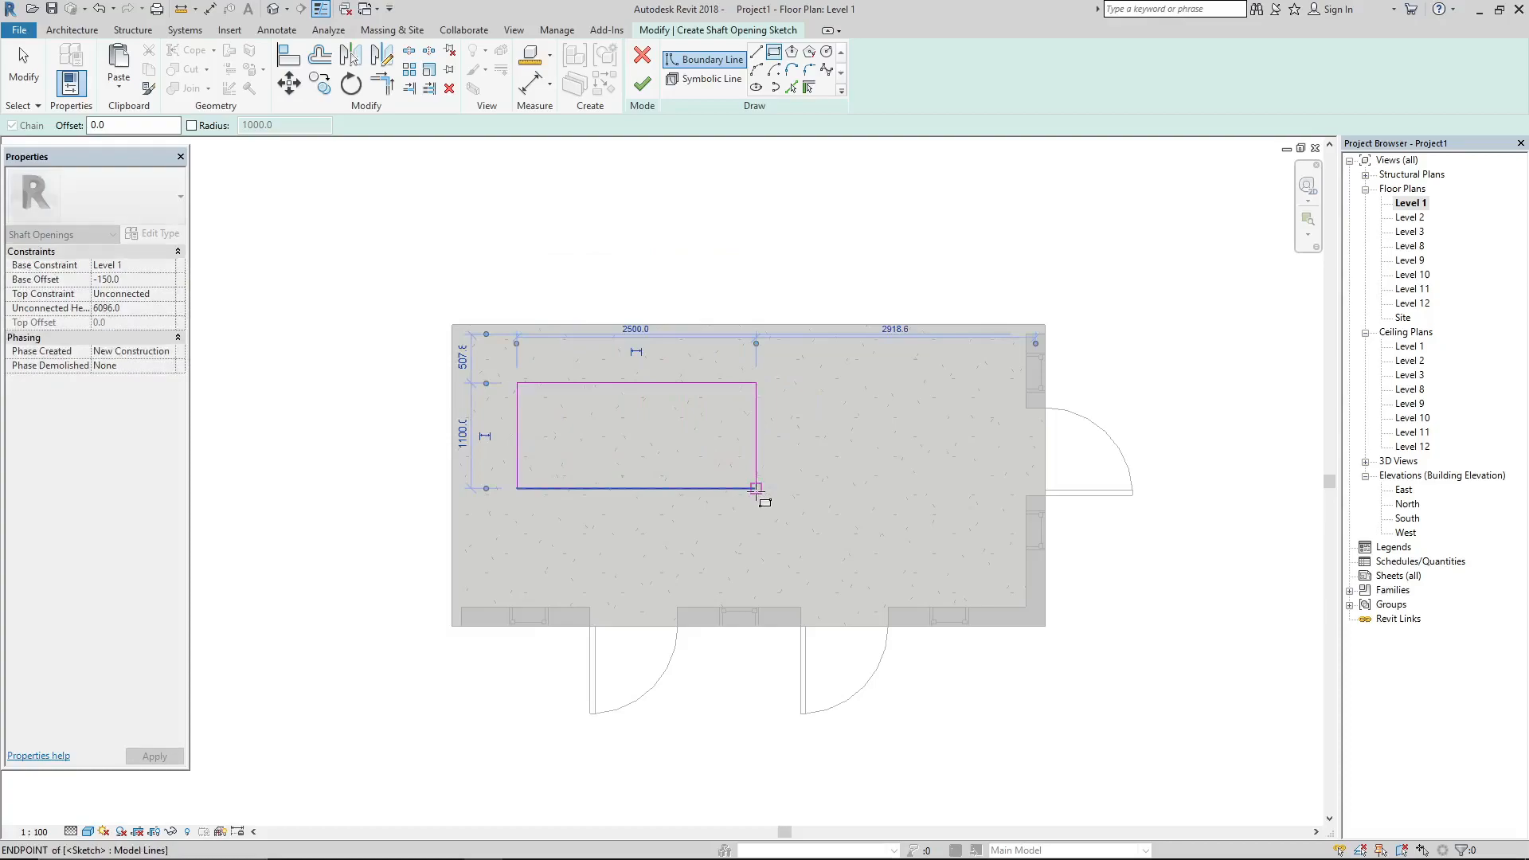
key("Escape")
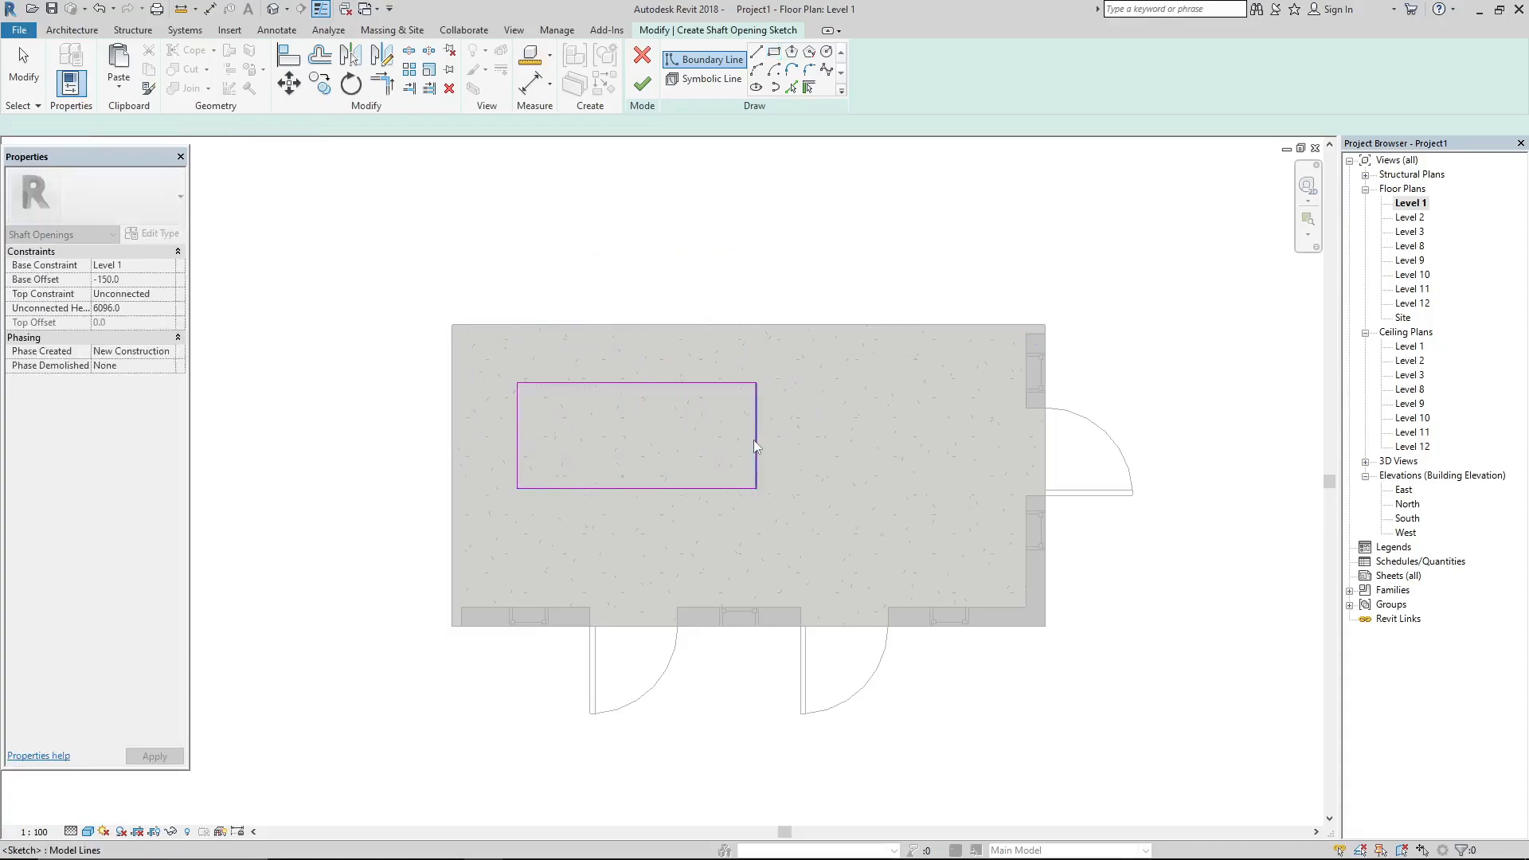
Set the horizontal length of the shaft boundary rectangle to 10'
left_click(755, 440)
left_click(637, 330)
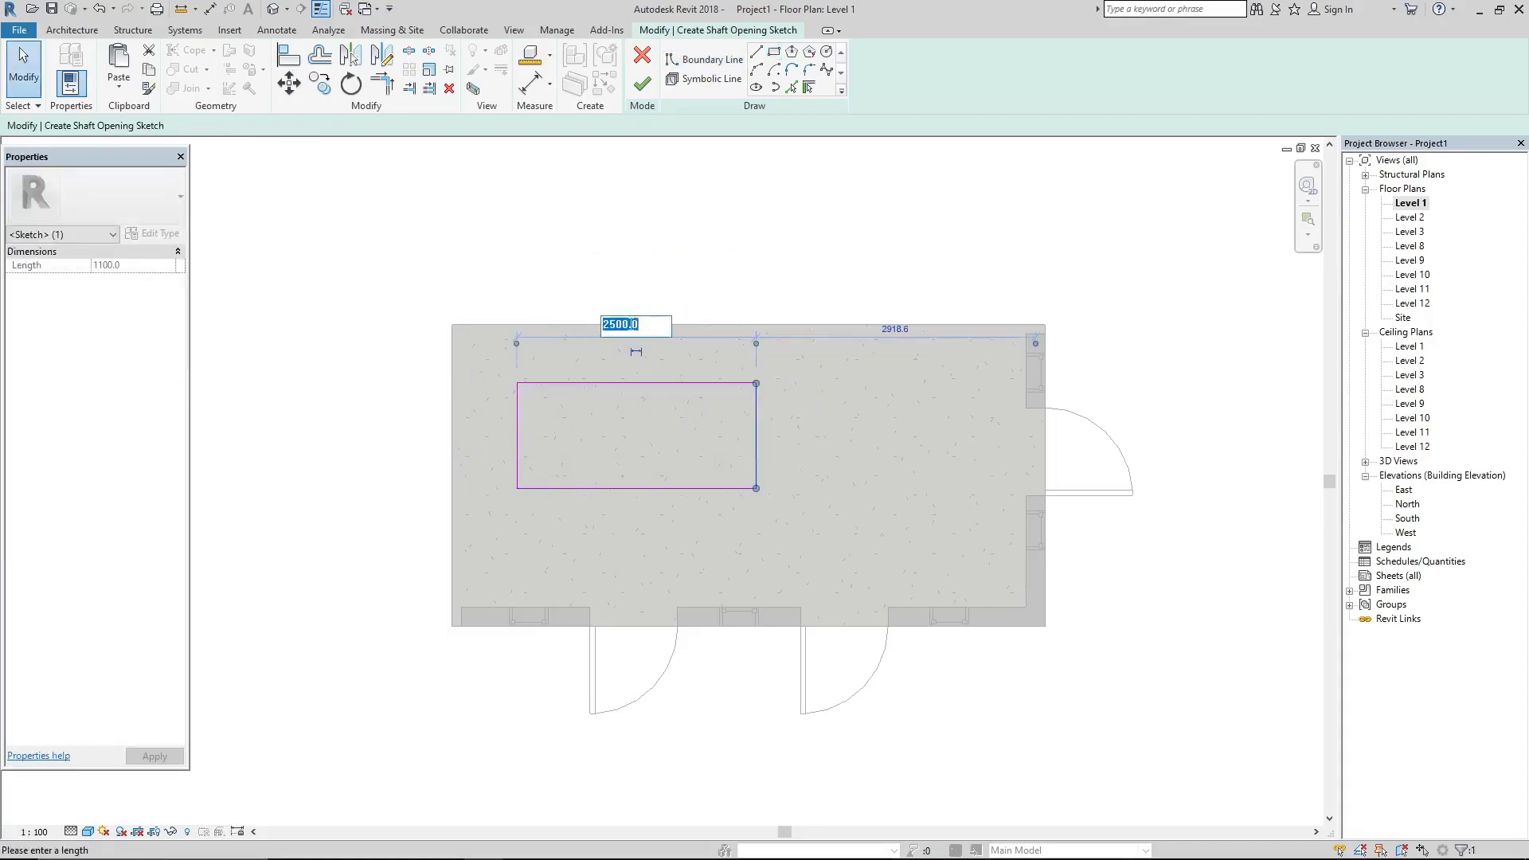
type("10'")
key("Return")
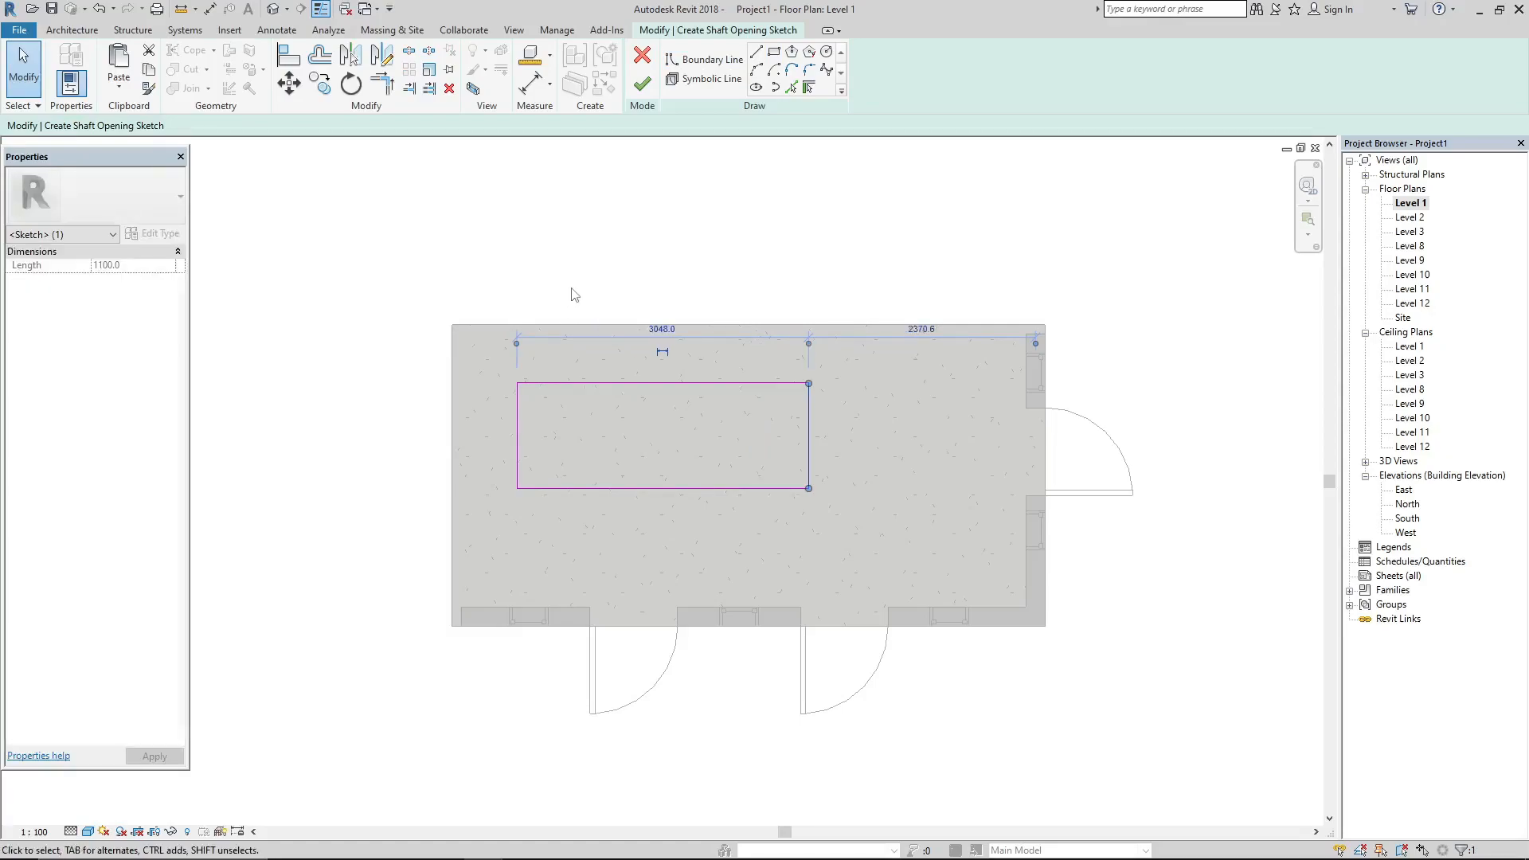
Set the vertical width of the shaft boundary rectangle to 4' and finish the shaft opening sketch
left_click(666, 488)
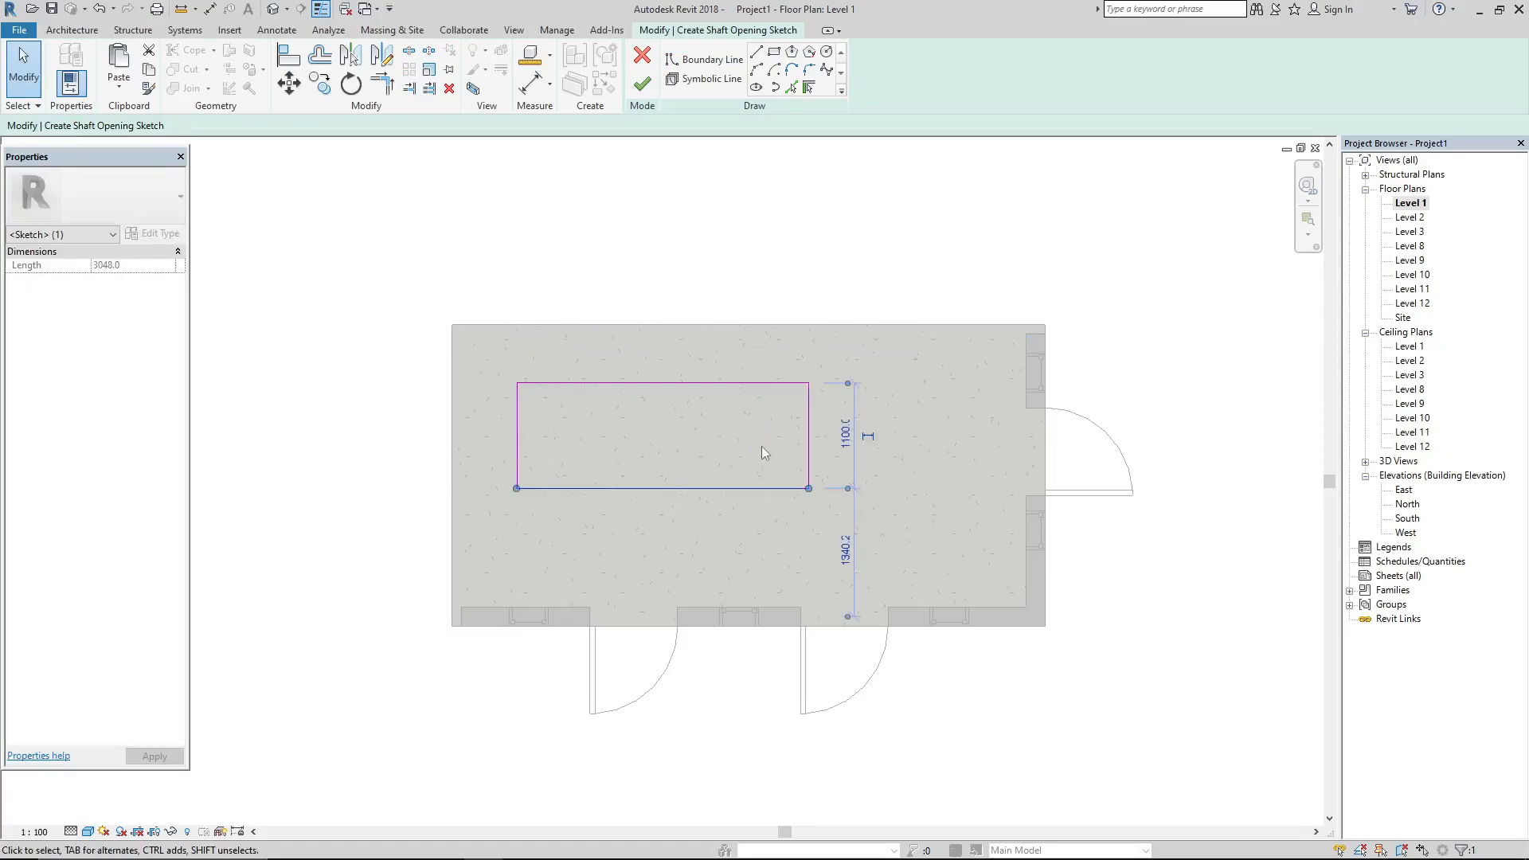
left_click(840, 443)
type("4'")
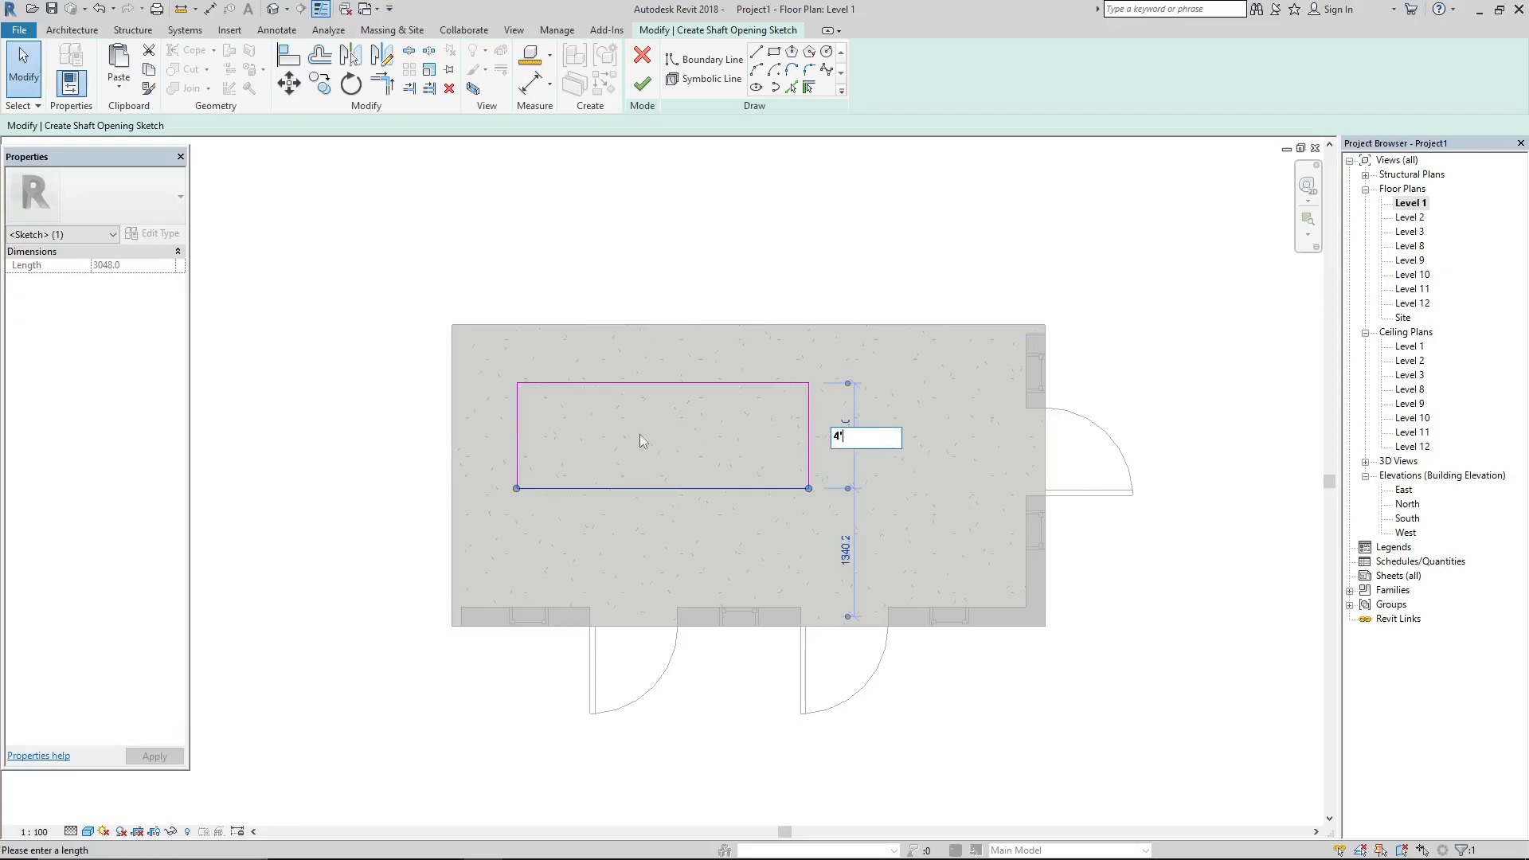
key("Return")
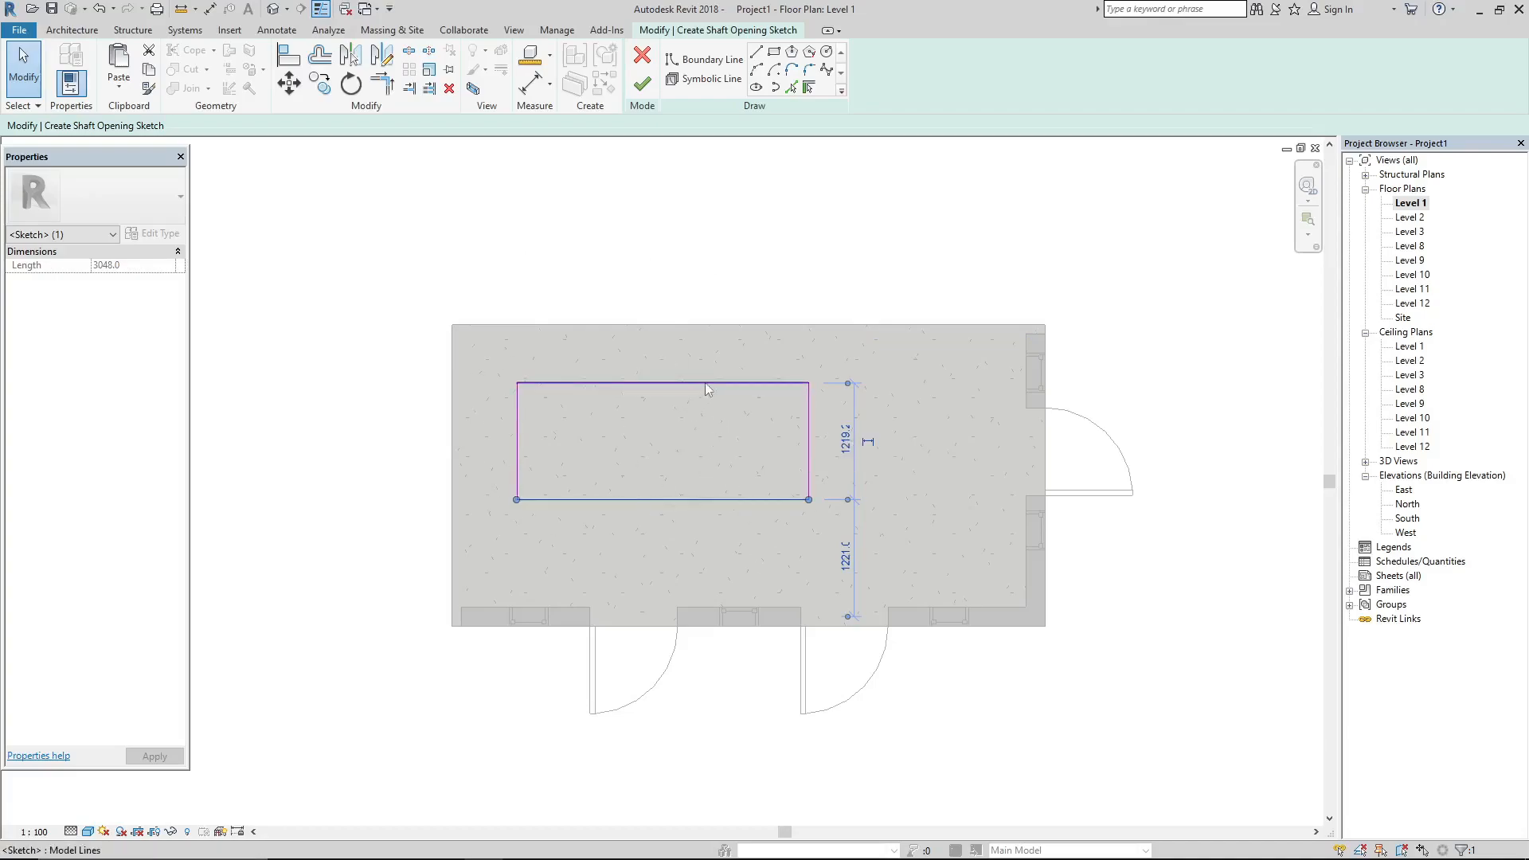
left_click(645, 83)
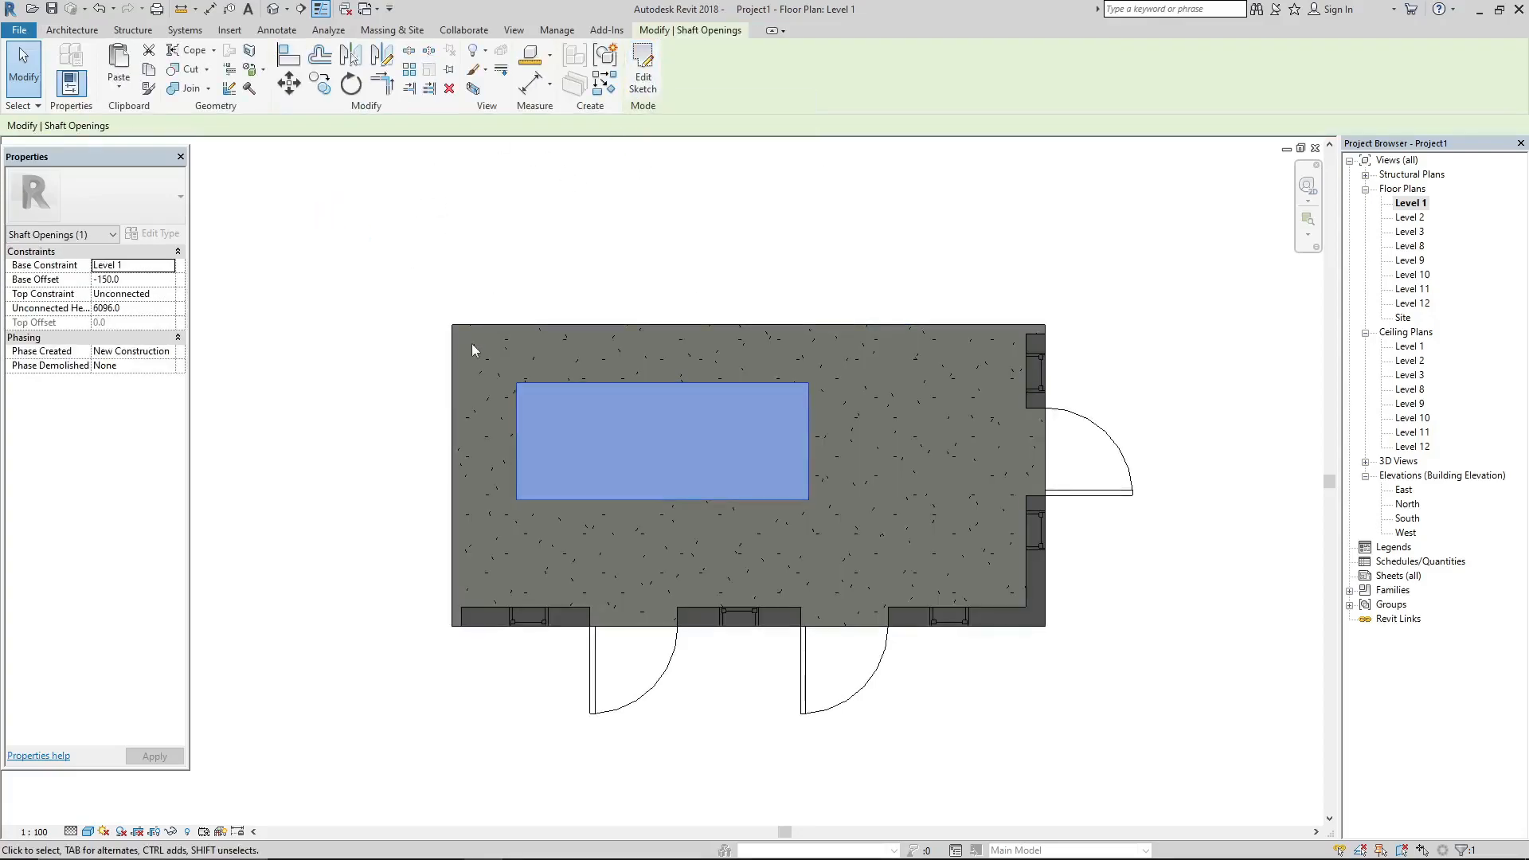
Open the 3D view and examine the shaft opening through the lower floor slabs
left_click(273, 10)
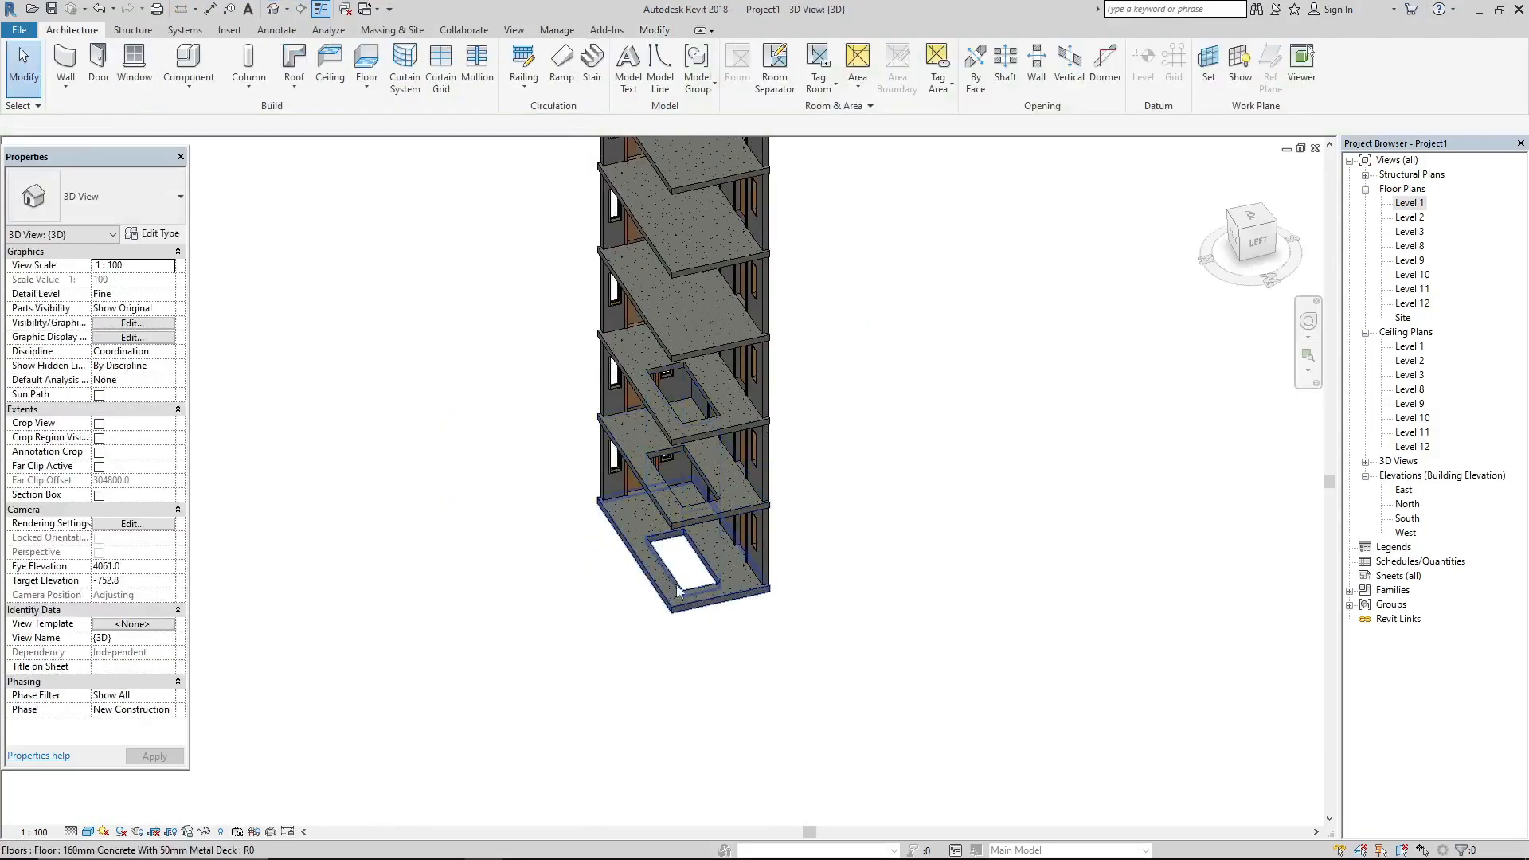
left_click(677, 459)
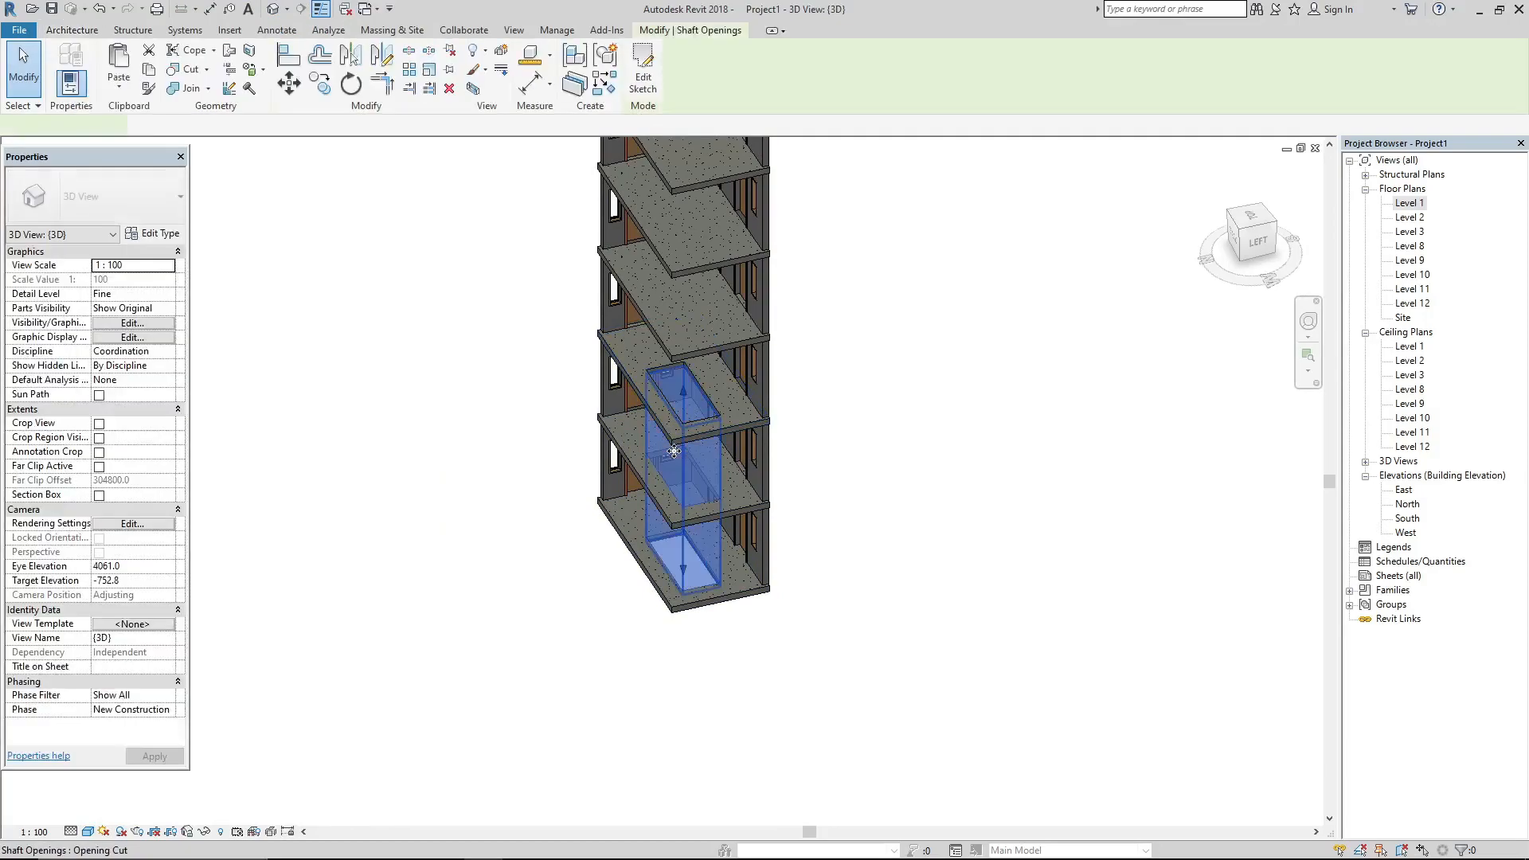
scroll(605, 510, "up", 3)
scroll(591, 536, "up", 2)
left_click(510, 613)
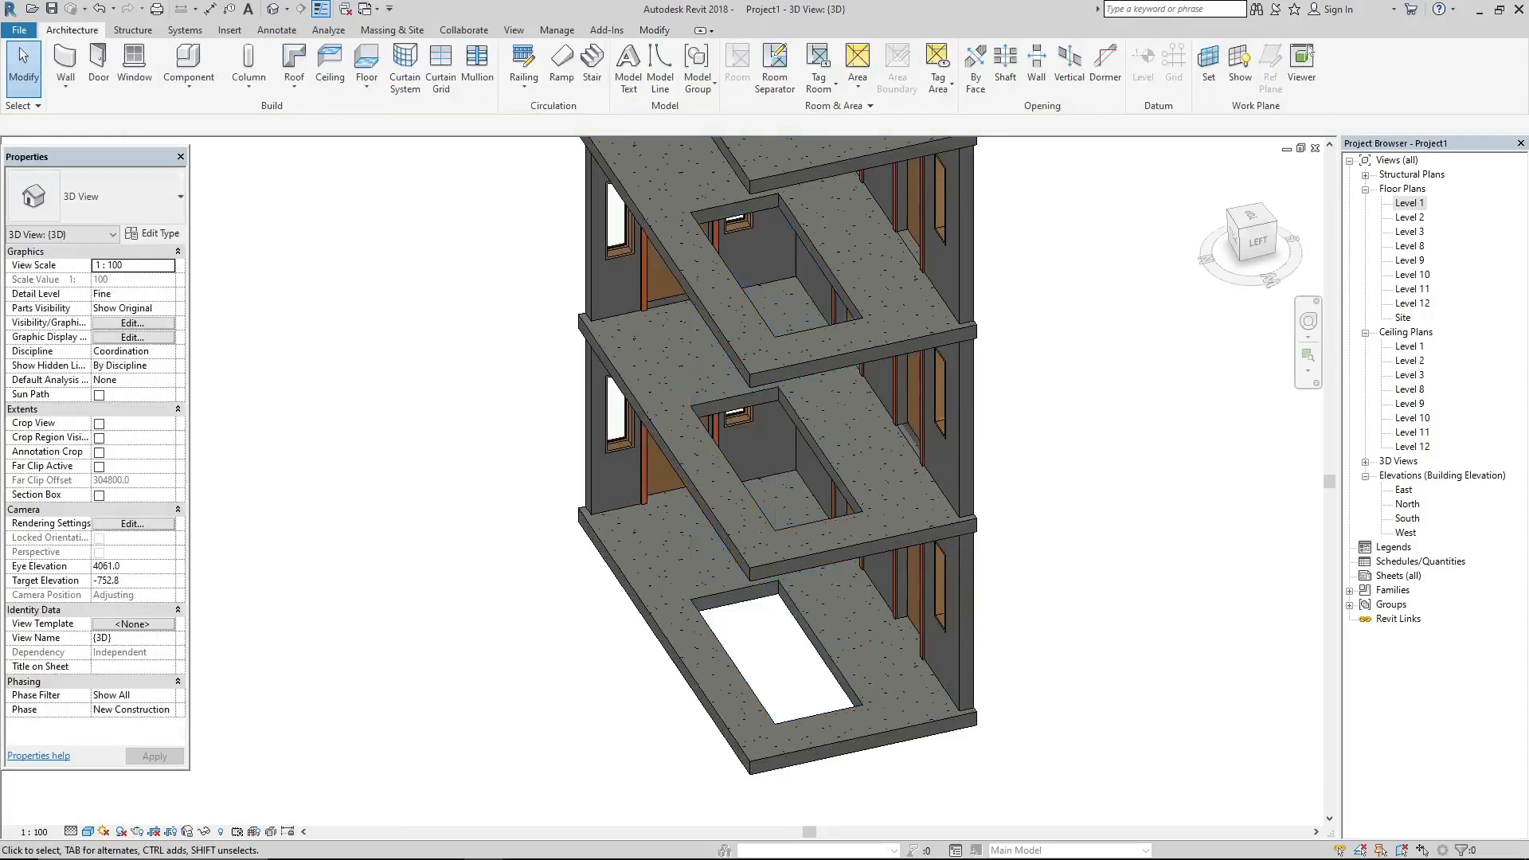
scroll(580, 619, "down", 2)
middle_click_drag(522, 692, 549, 720, "shift")
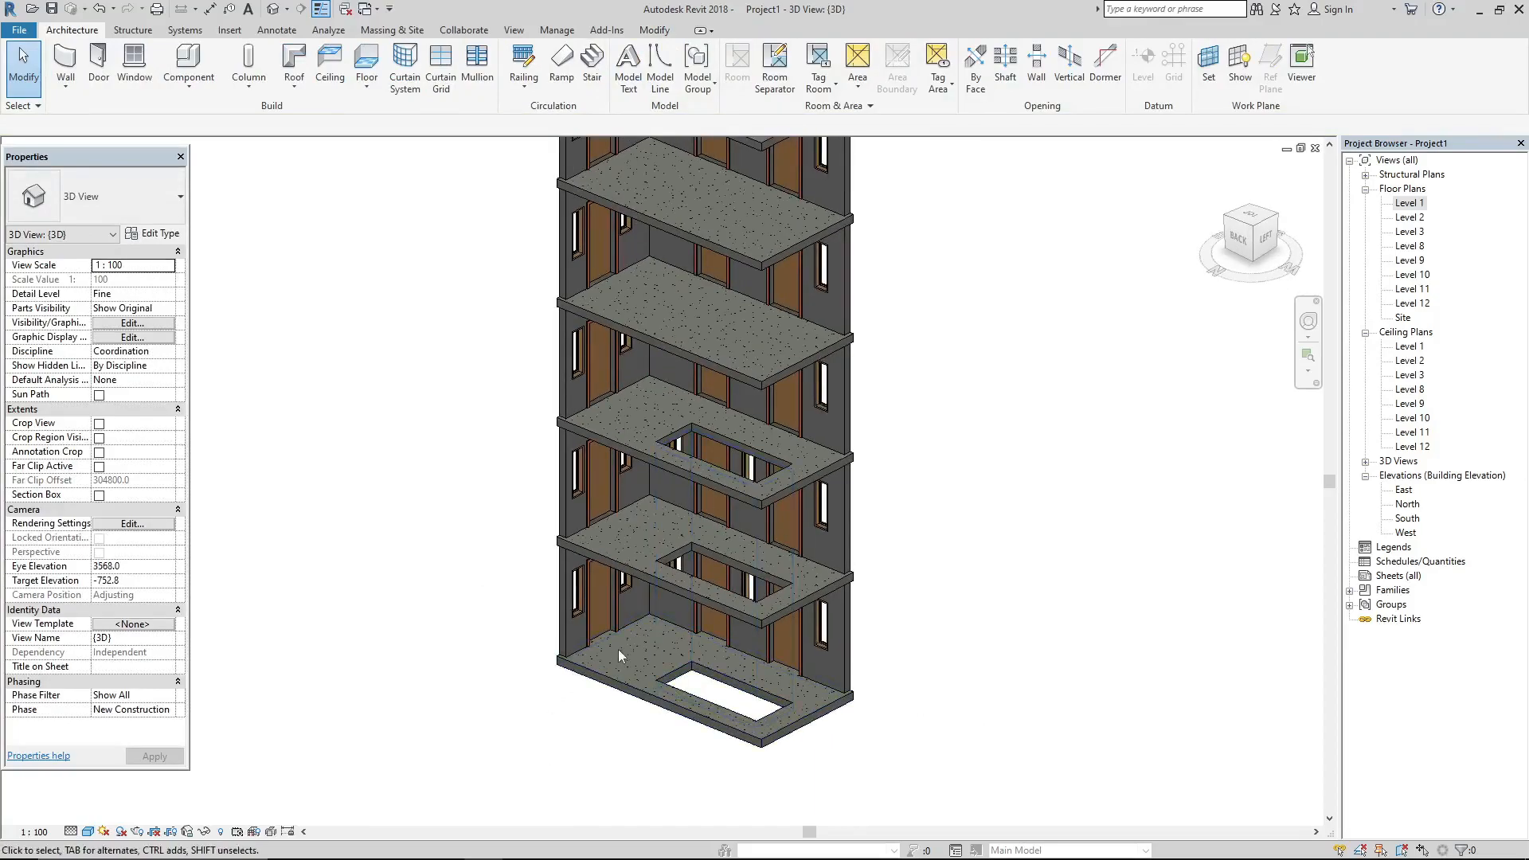
Set the shaft opening's base offset to 0
left_click(661, 624)
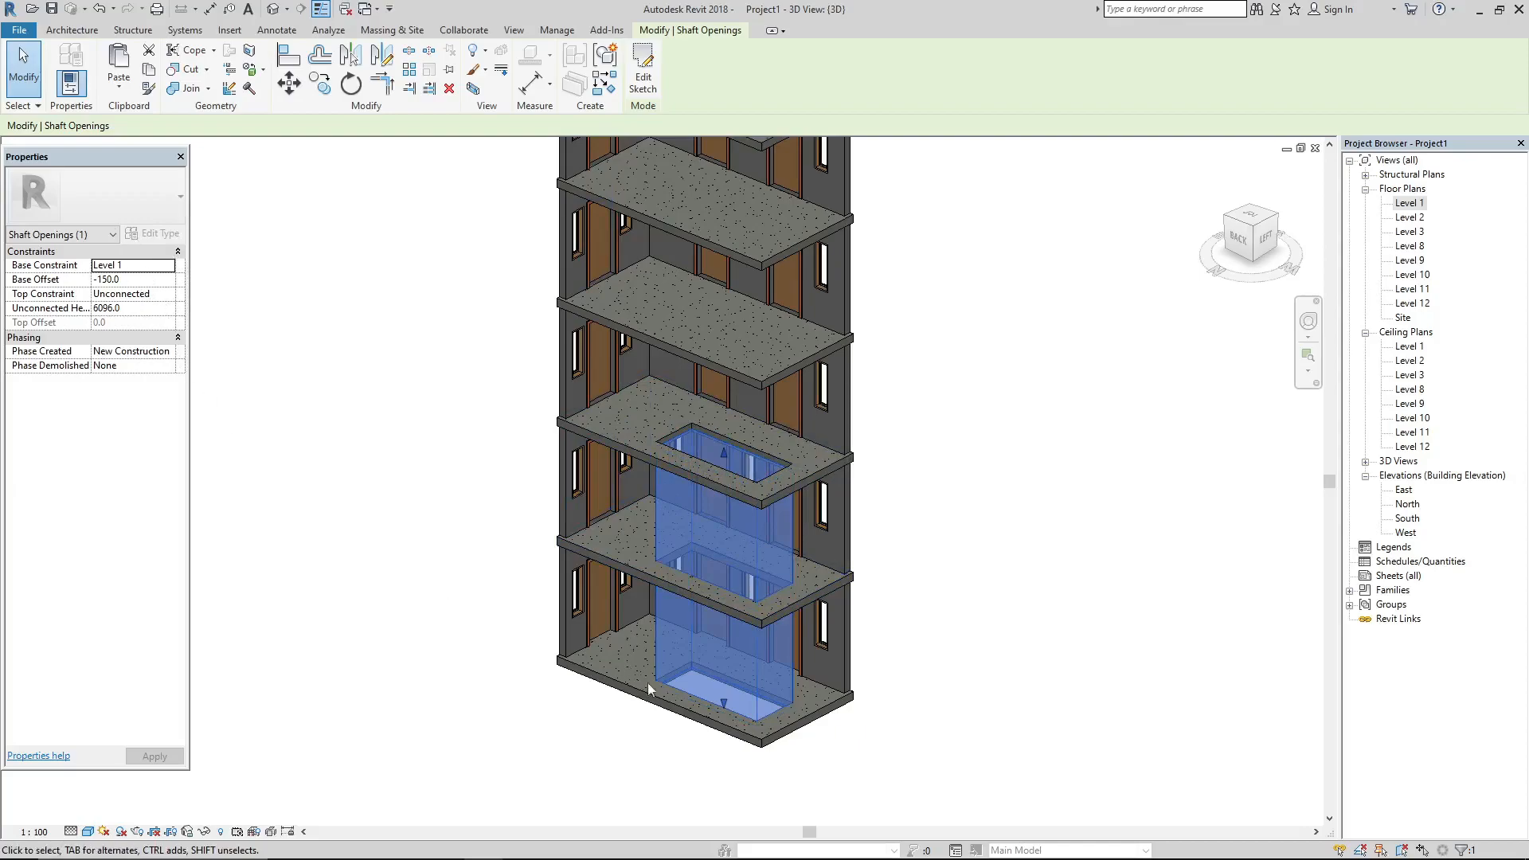
scroll(704, 699, "up", 1)
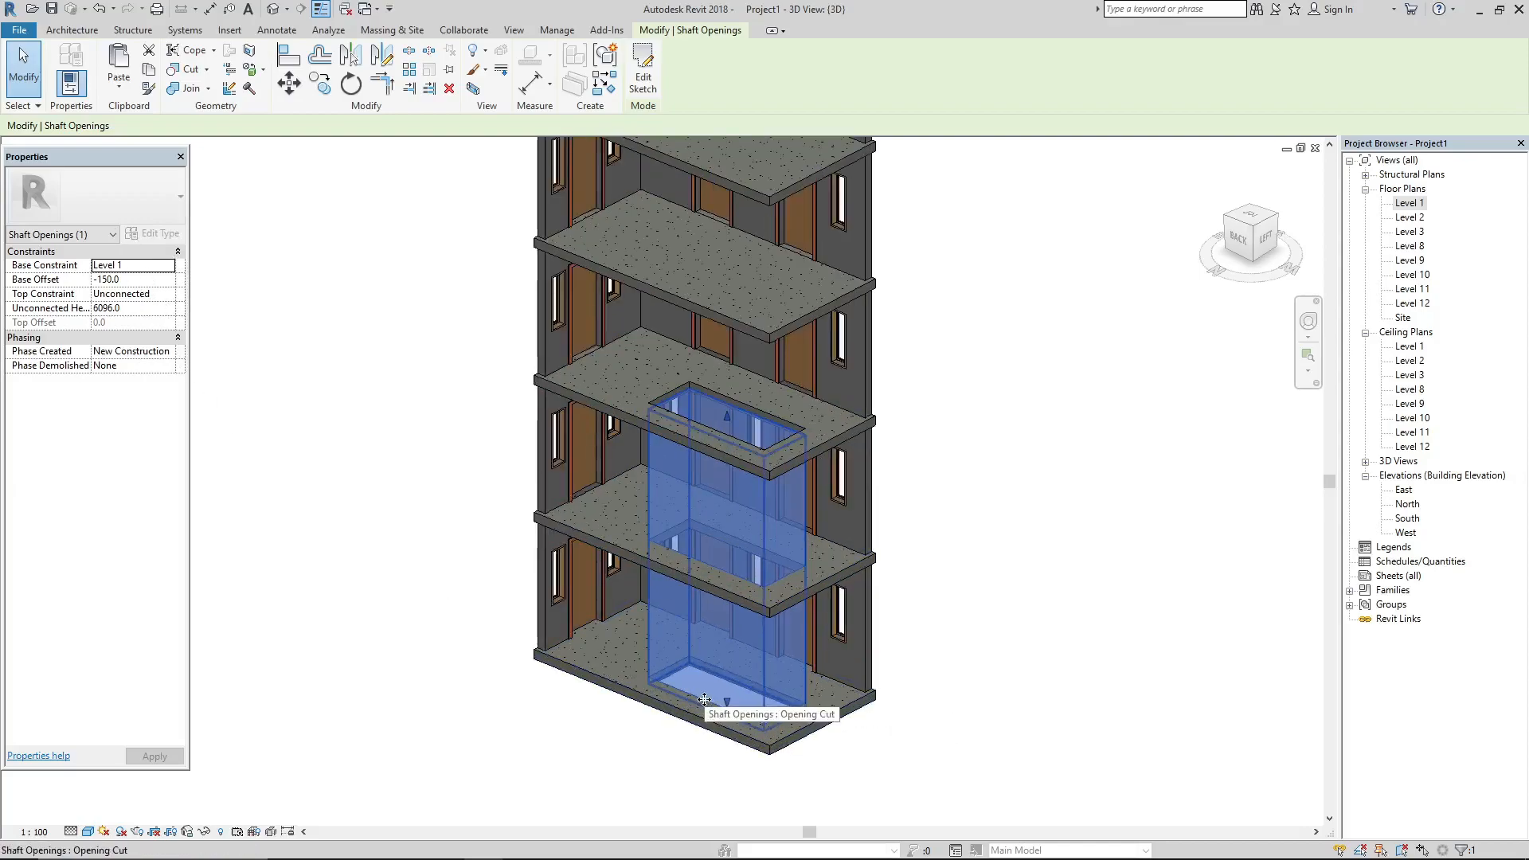
left_click(134, 281)
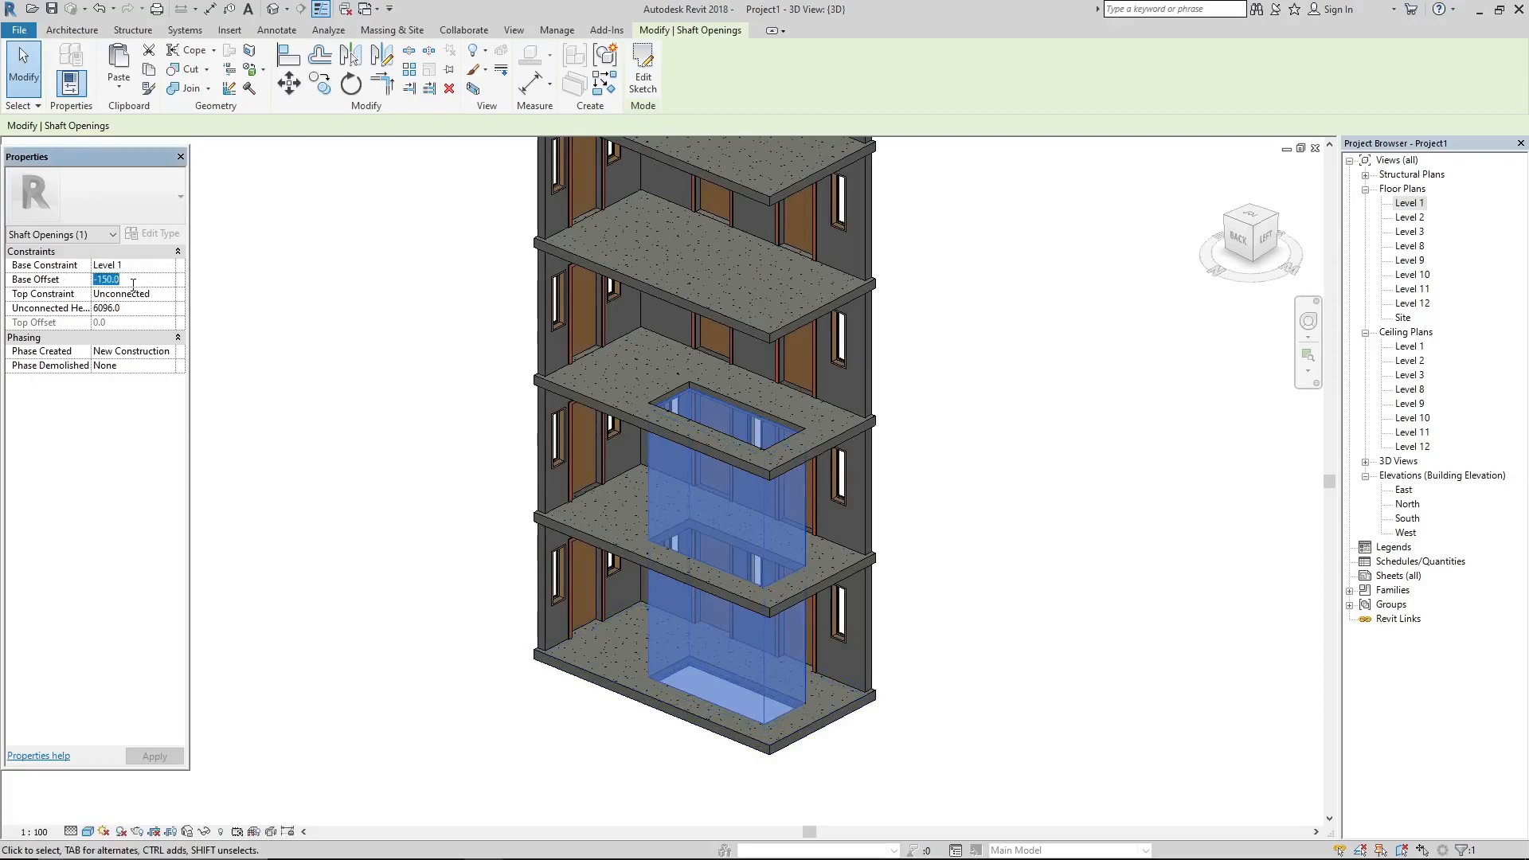
type("0")
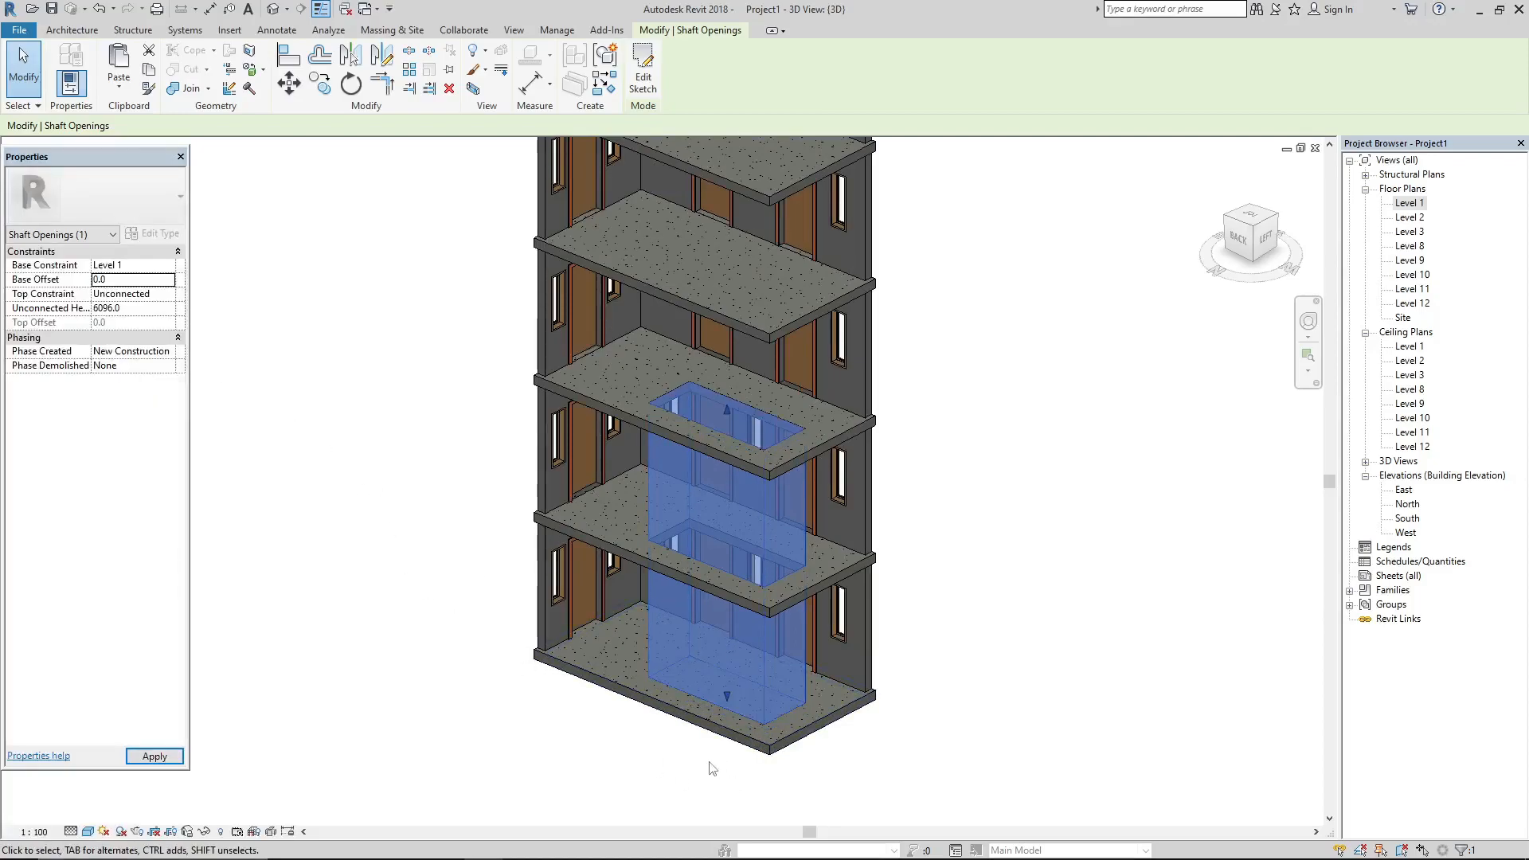
scroll(717, 733, "up", 3)
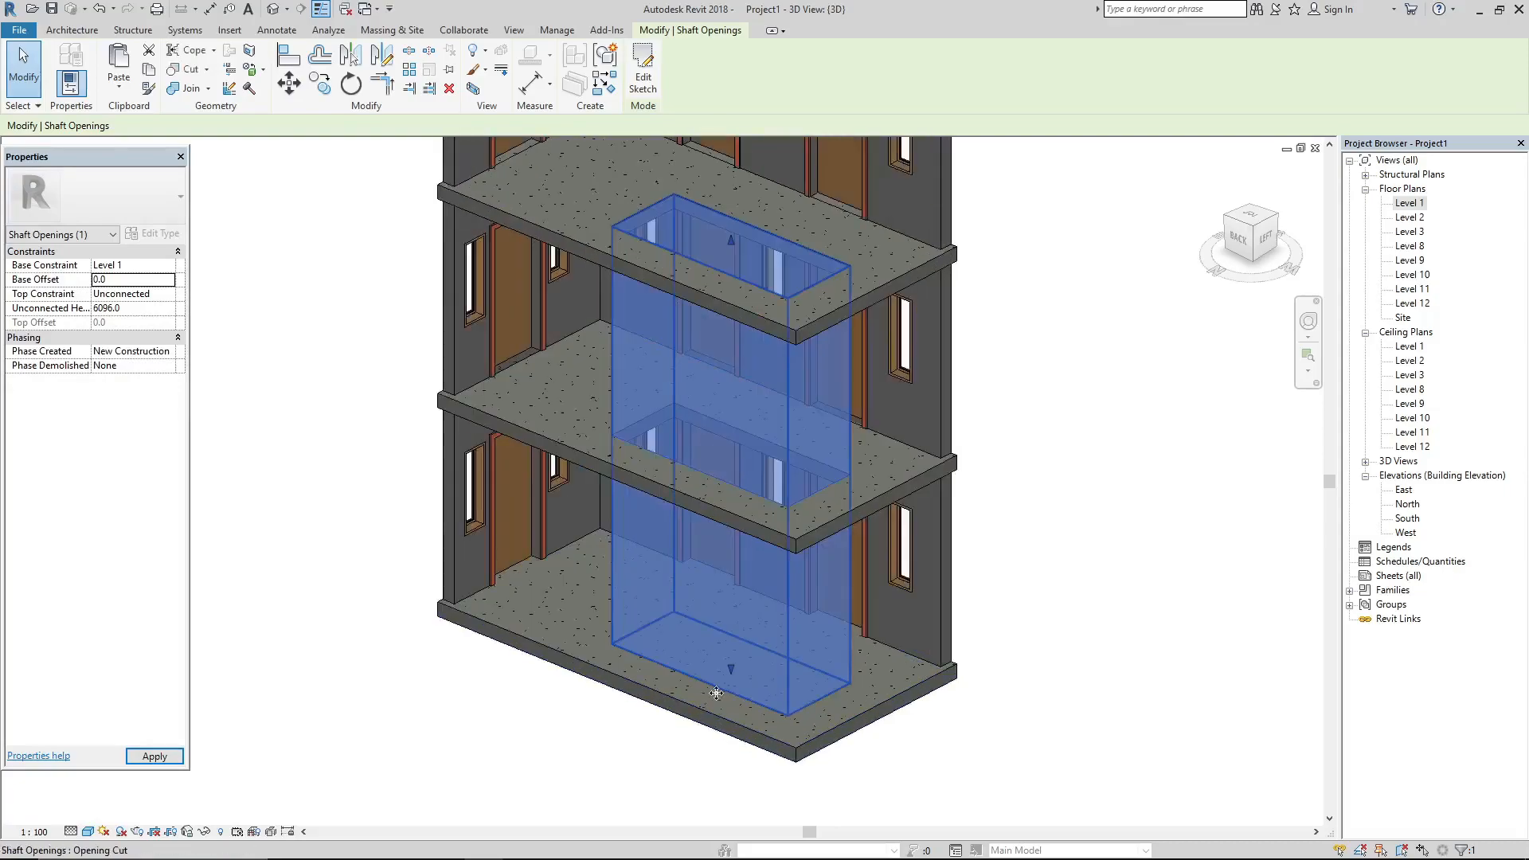
scroll(716, 694, "down", 3)
scroll(518, 395, "down", 2)
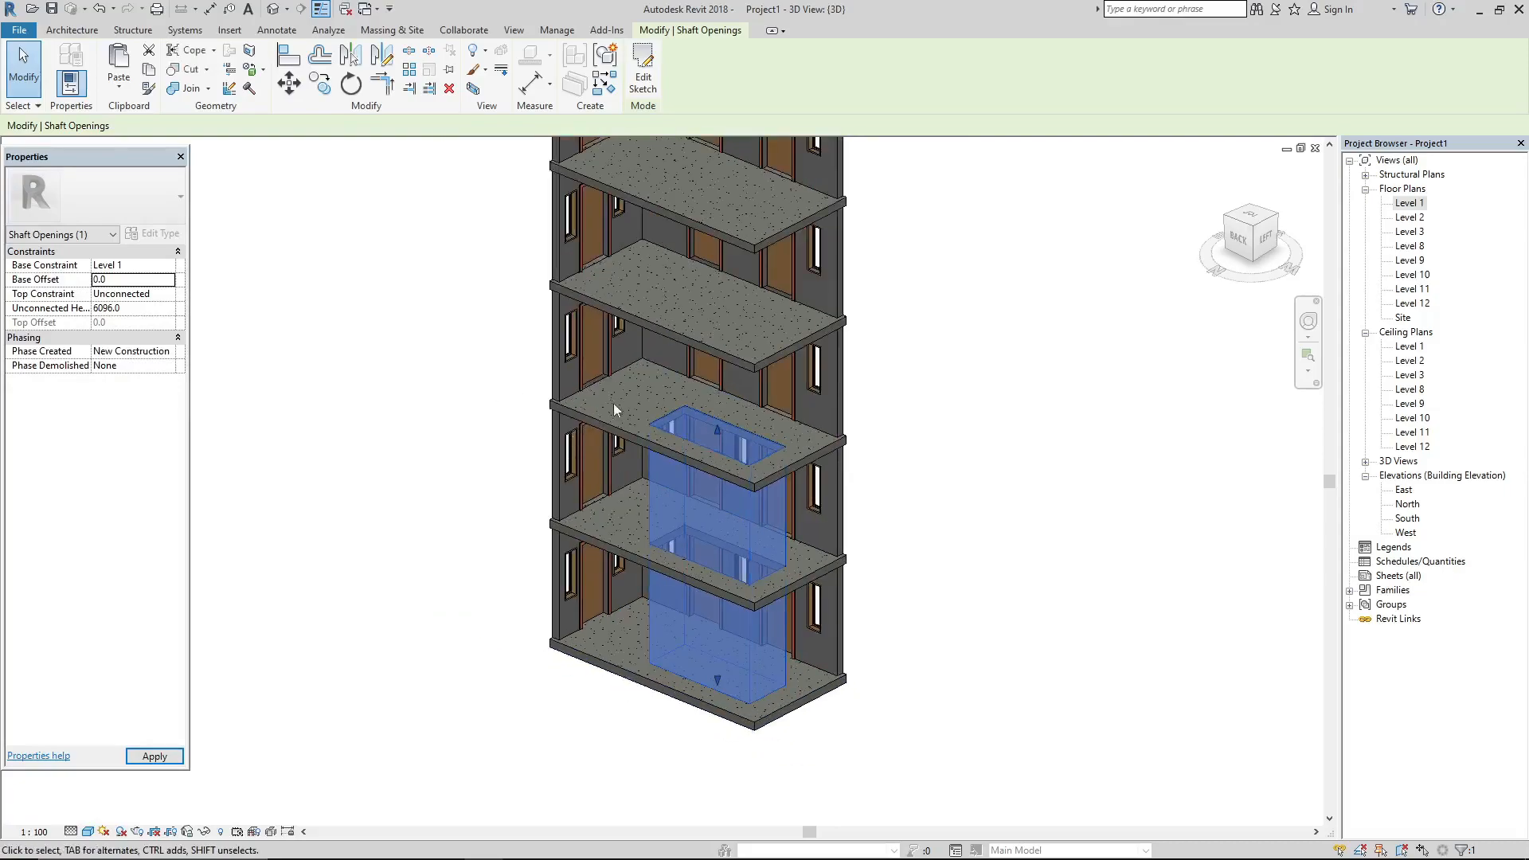
Stretch the top of the shaft opening upward past the fourth floor slab, to an unconnected height of about 10629 mm
scroll(628, 565, "down", 1)
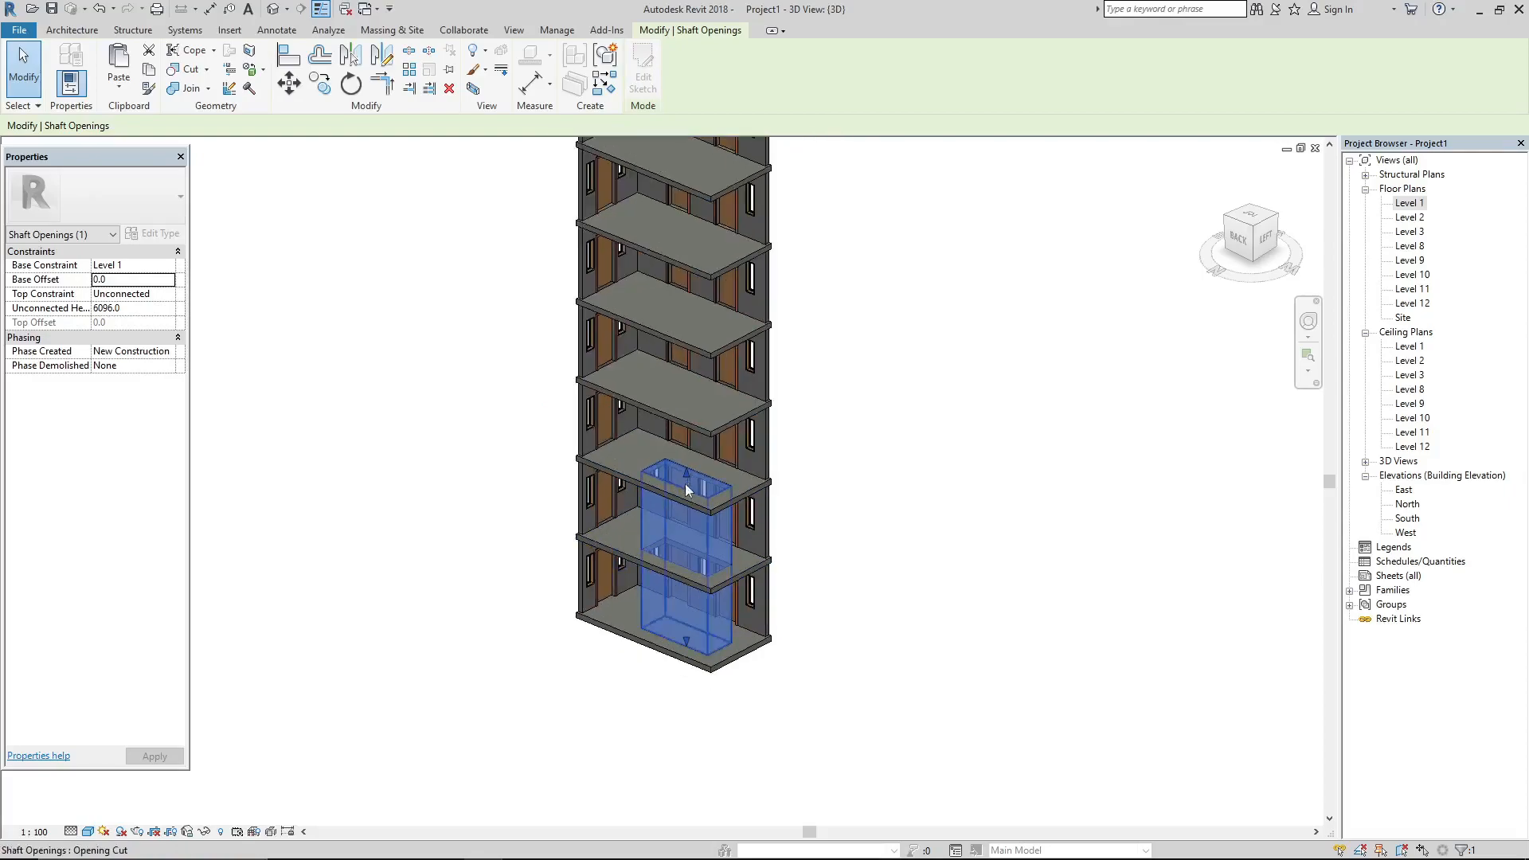
left_click_drag(689, 475, 702, 403)
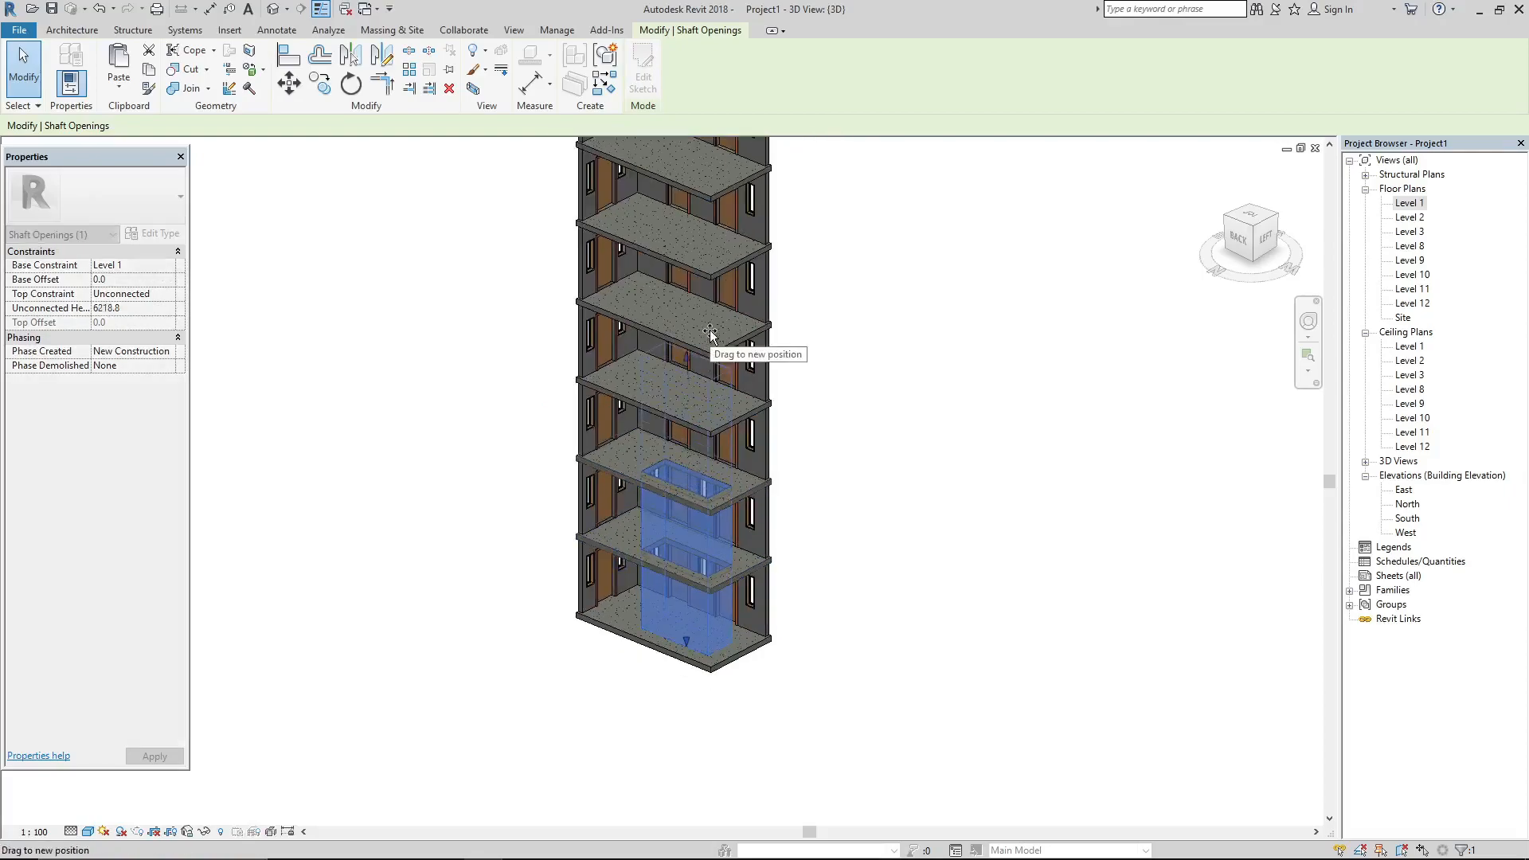
left_click_drag(710, 332, 709, 332)
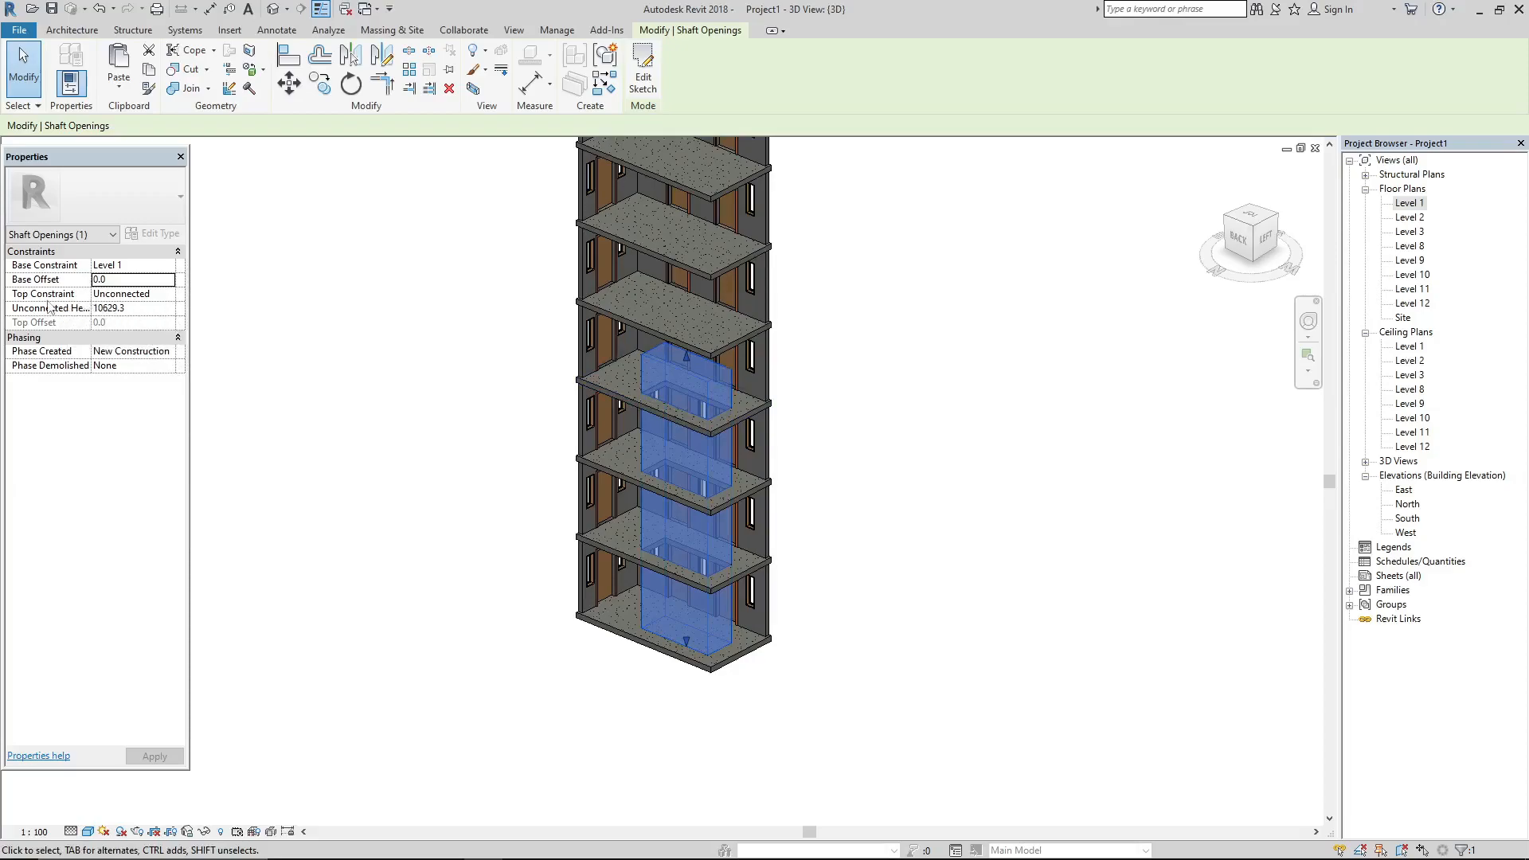
Constrain the top of the shaft opening up to Level 12
left_click(168, 295)
scroll(139, 360, "down", 1)
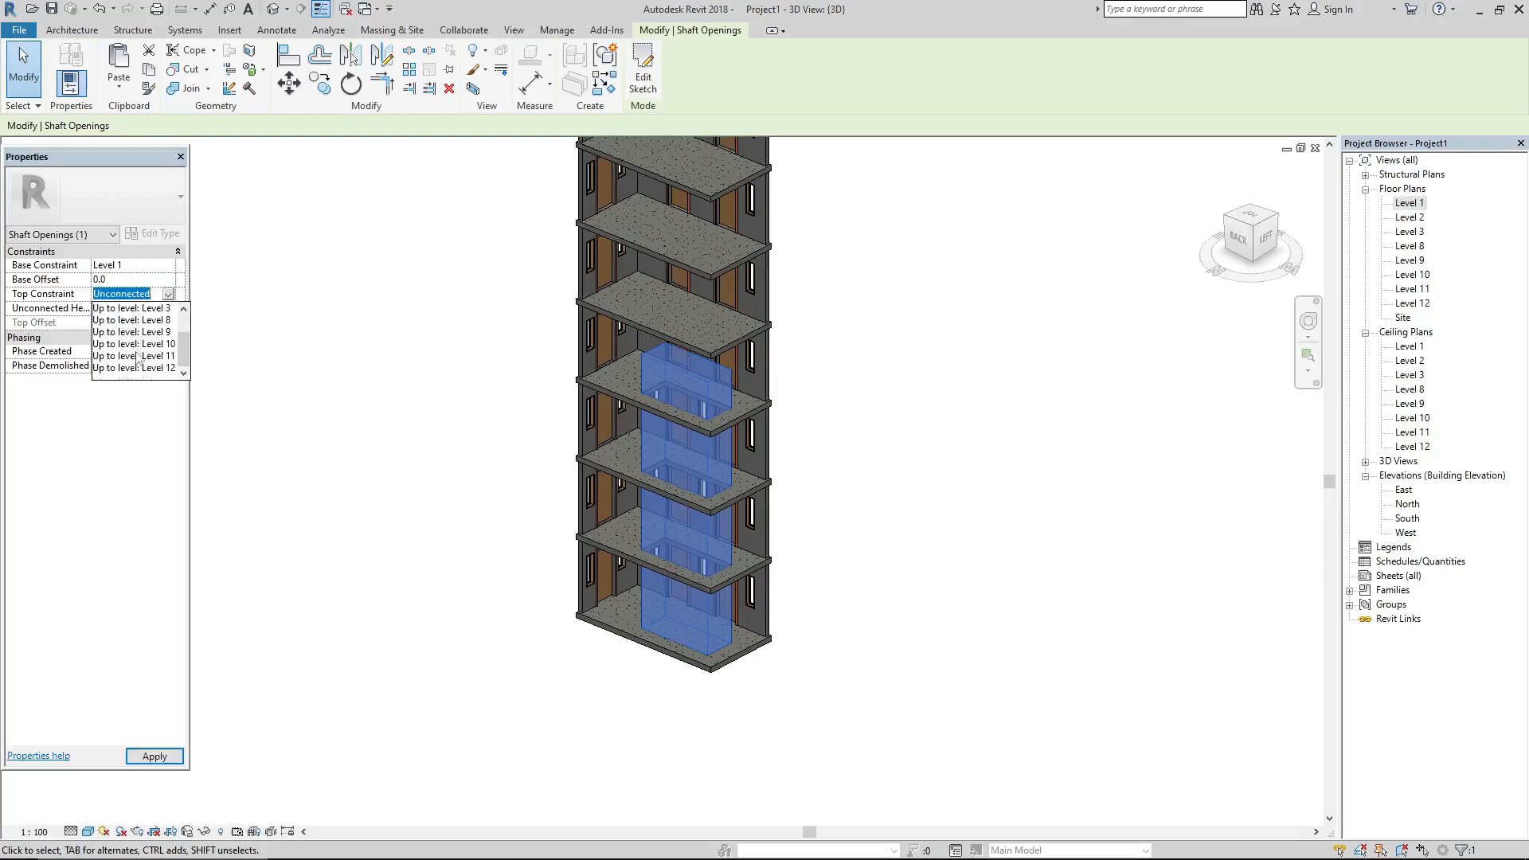
left_click(137, 369)
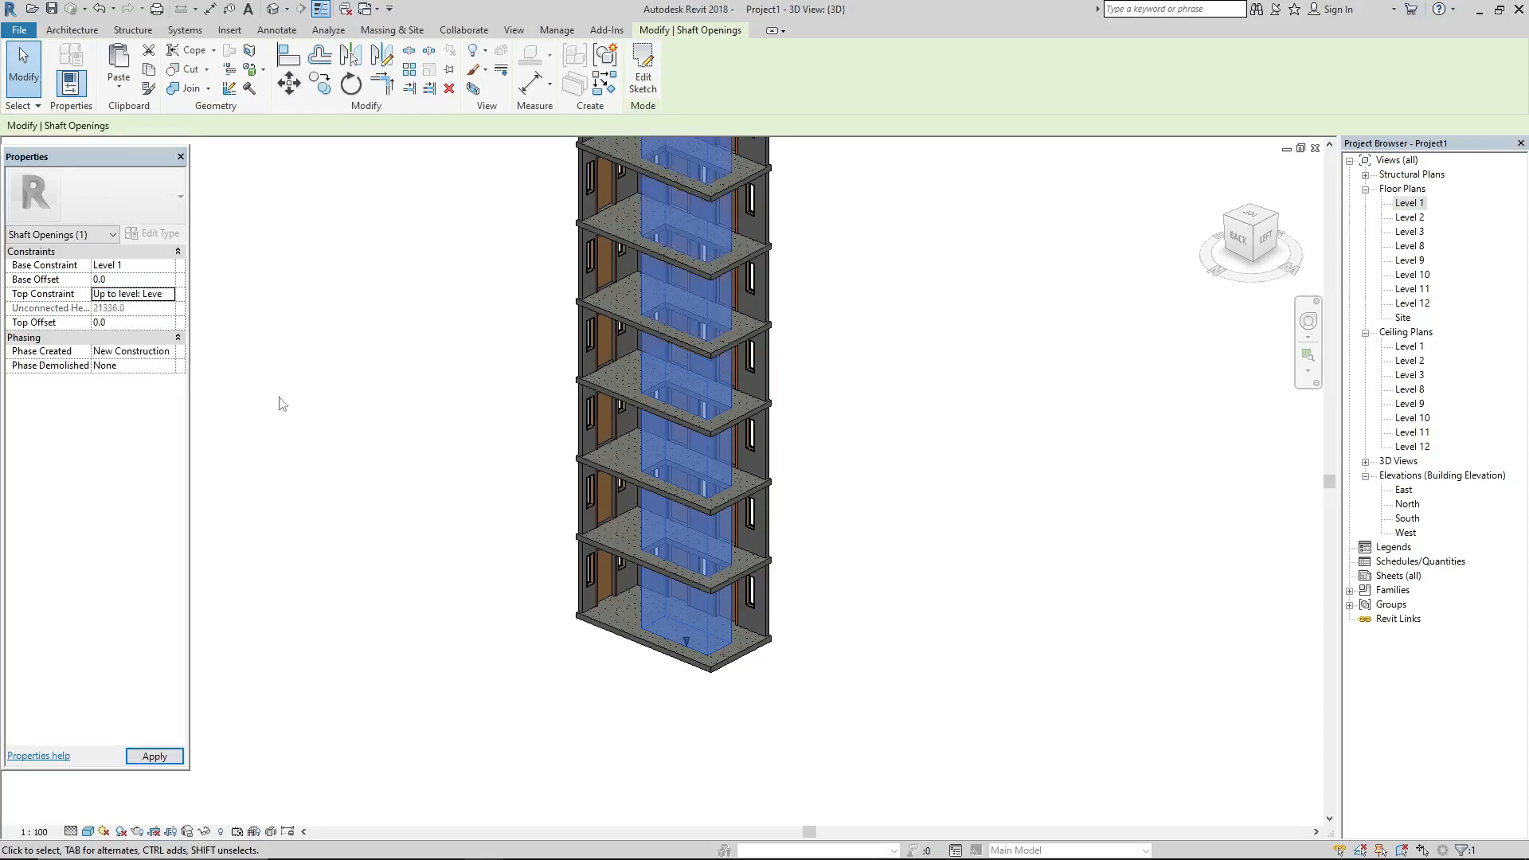
left_click(328, 574)
scroll(396, 588, "down", 1)
scroll(396, 588, "down", 2)
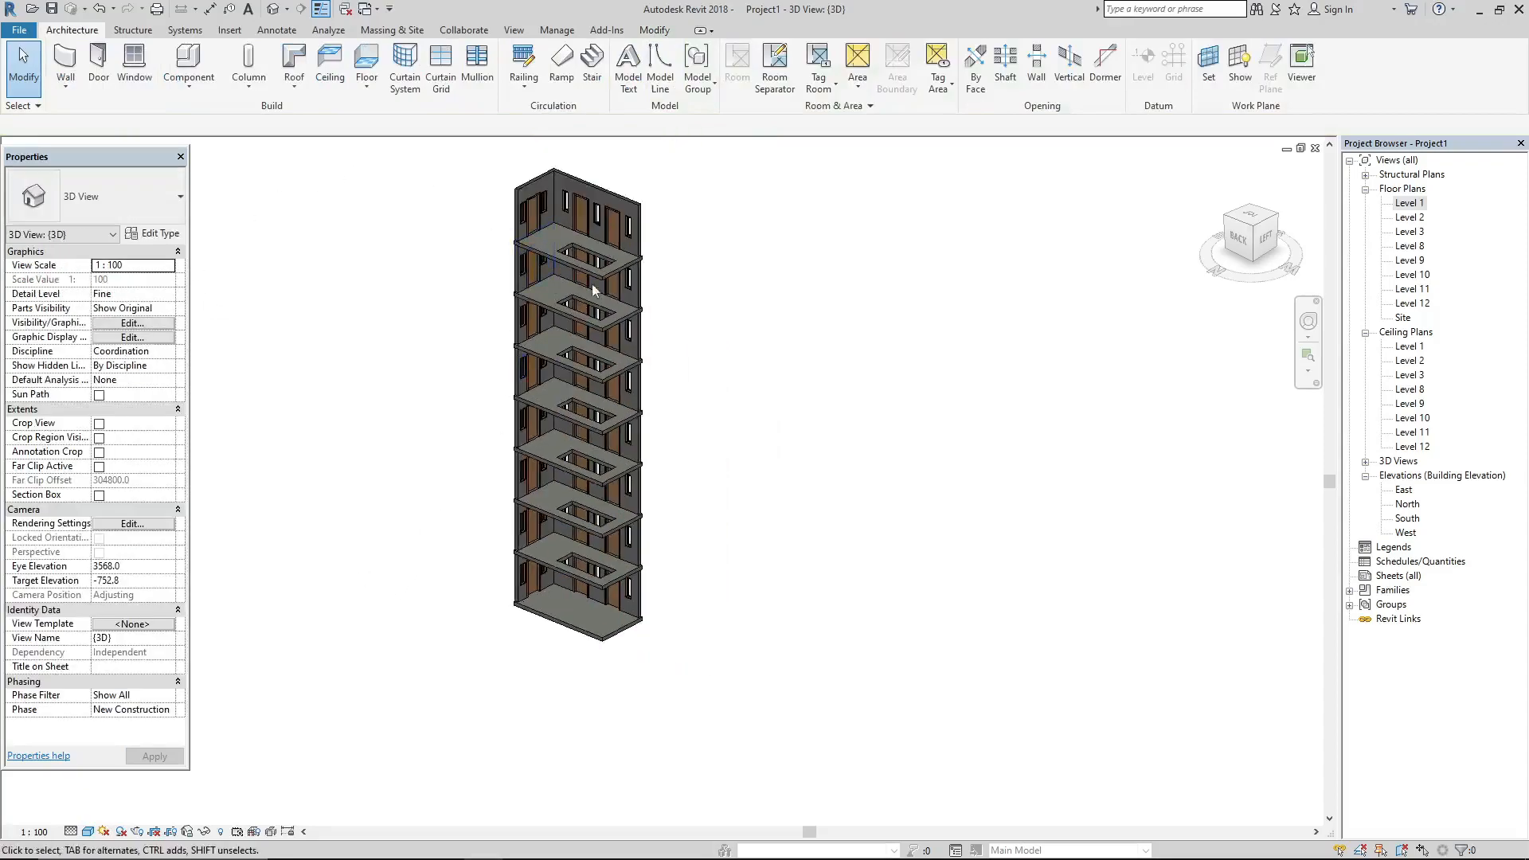
scroll(589, 318, "up", 2)
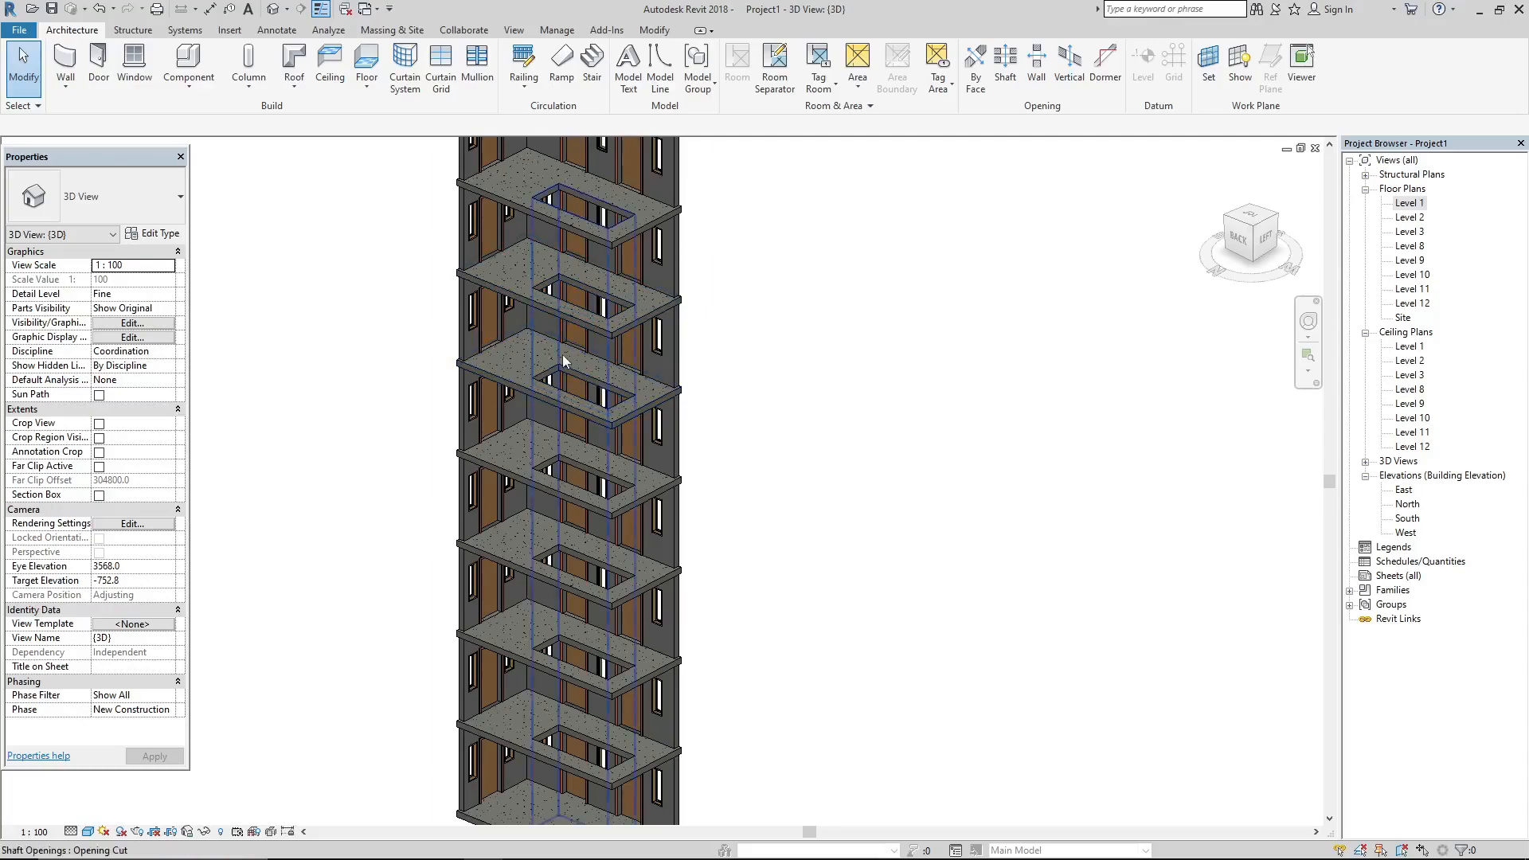
Stretch the top of the shaft opening down and back up through the Level 12 slab, ending at a top offset of about 686 mm
left_click(563, 355)
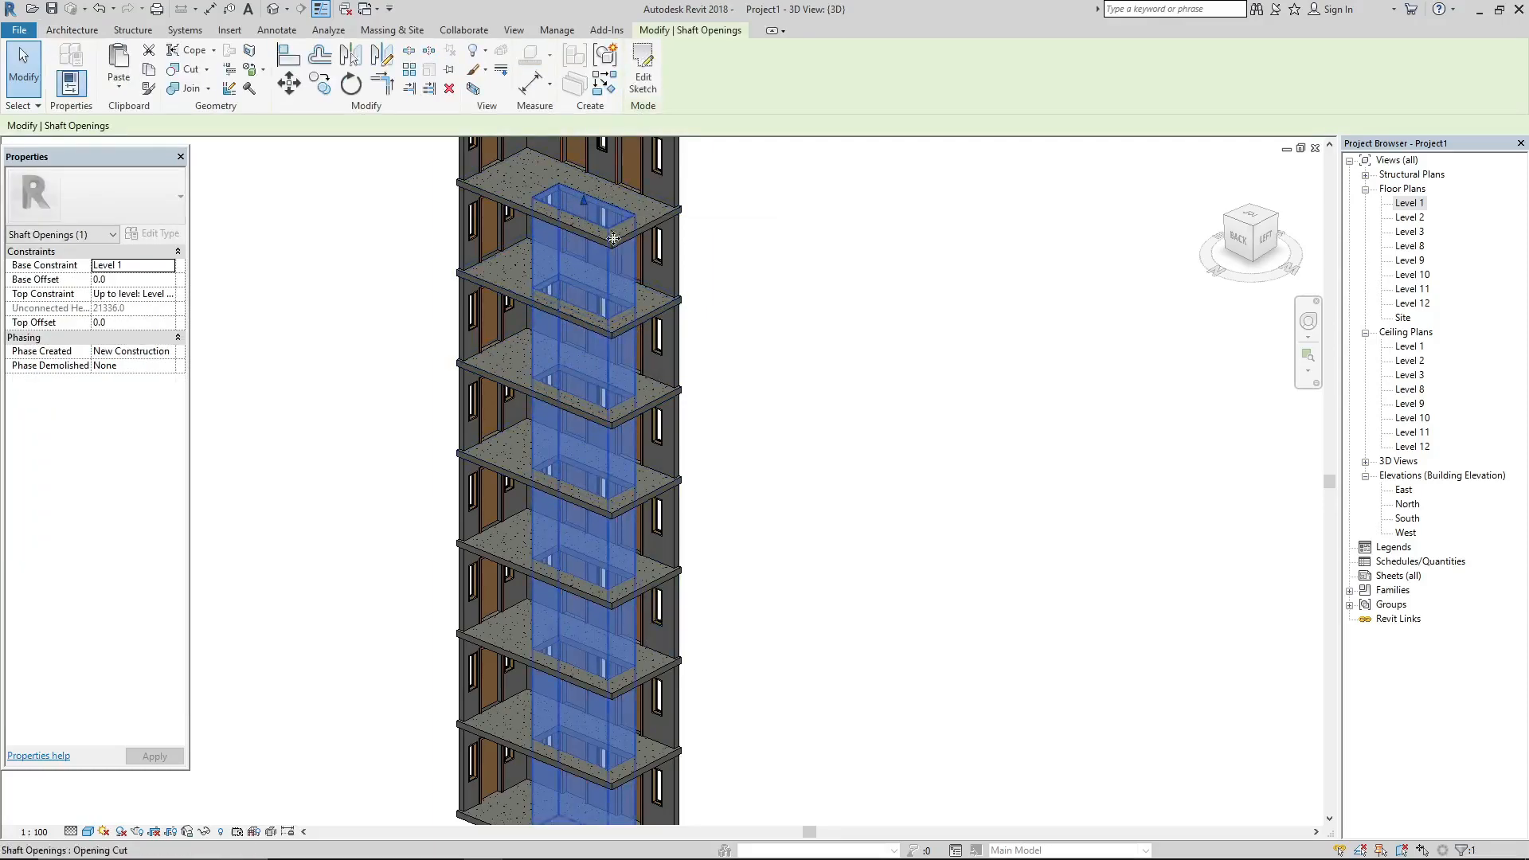
left_click_drag(587, 200, 585, 236)
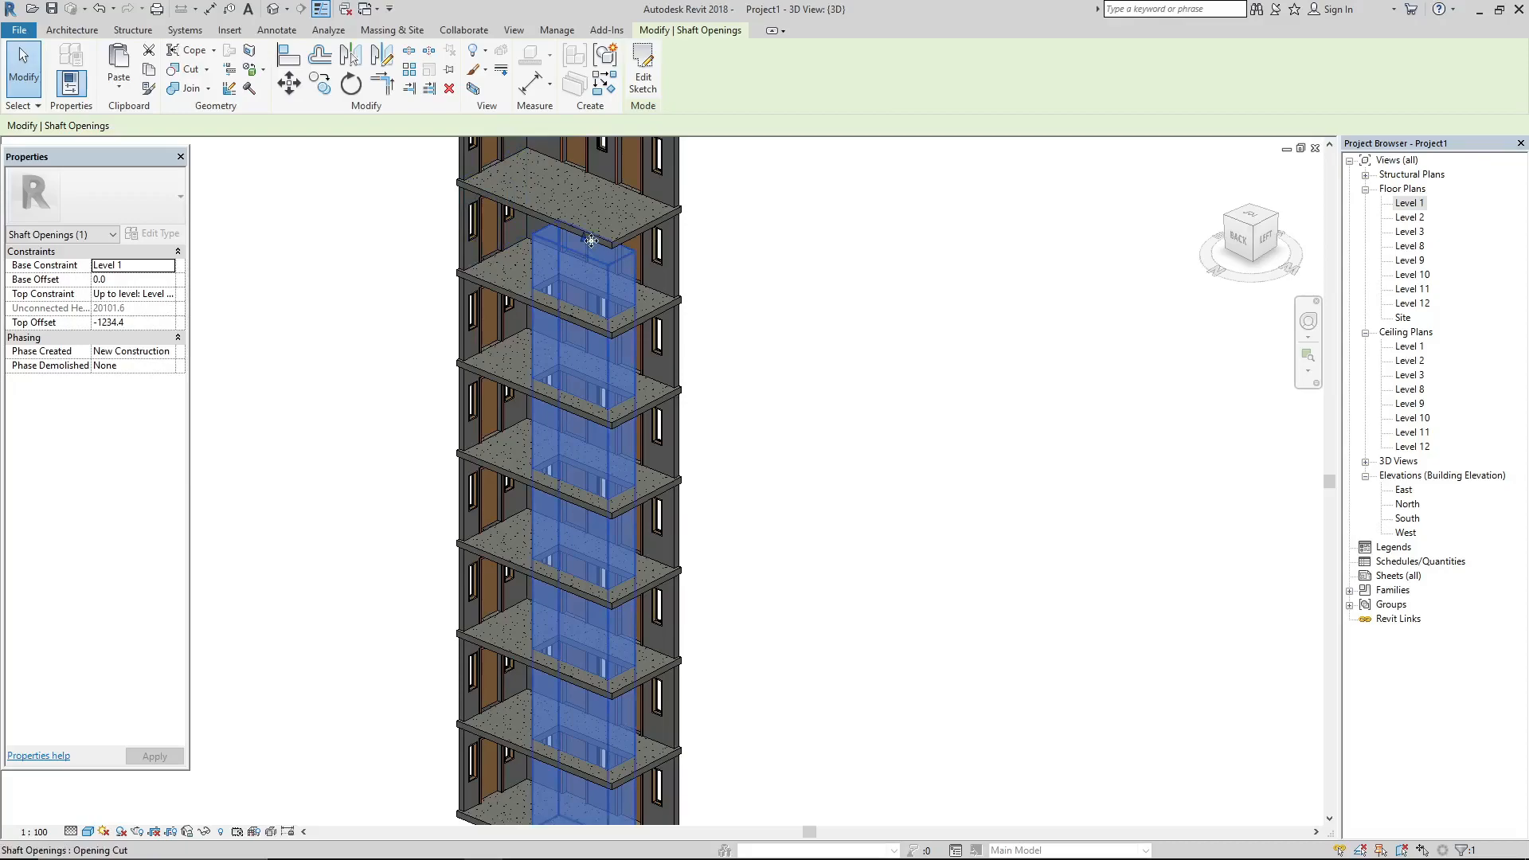
left_click_drag(591, 236, 597, 160)
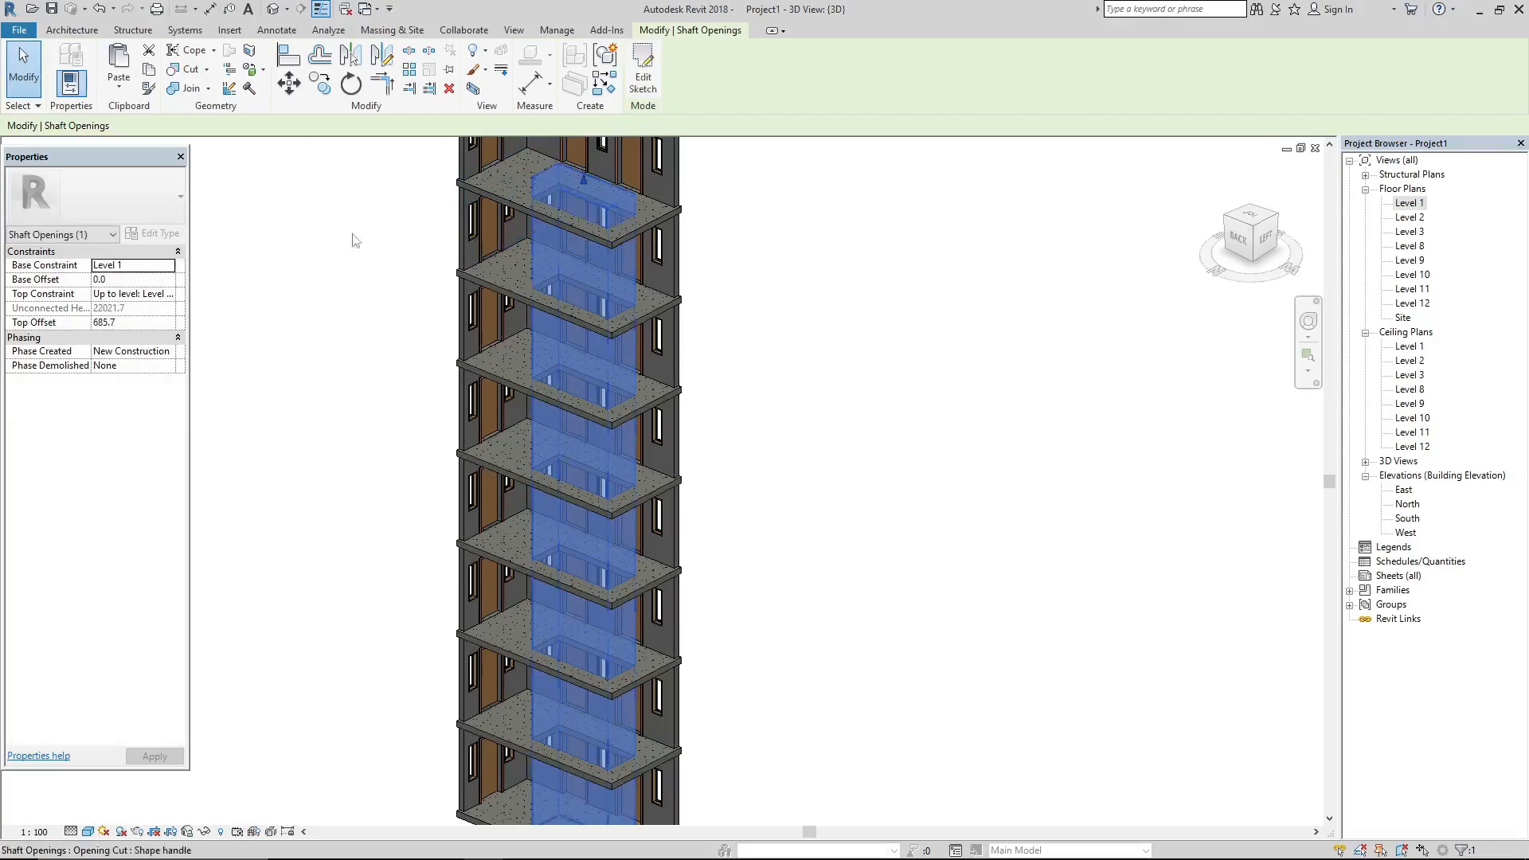
scroll(500, 558, "down", 2)
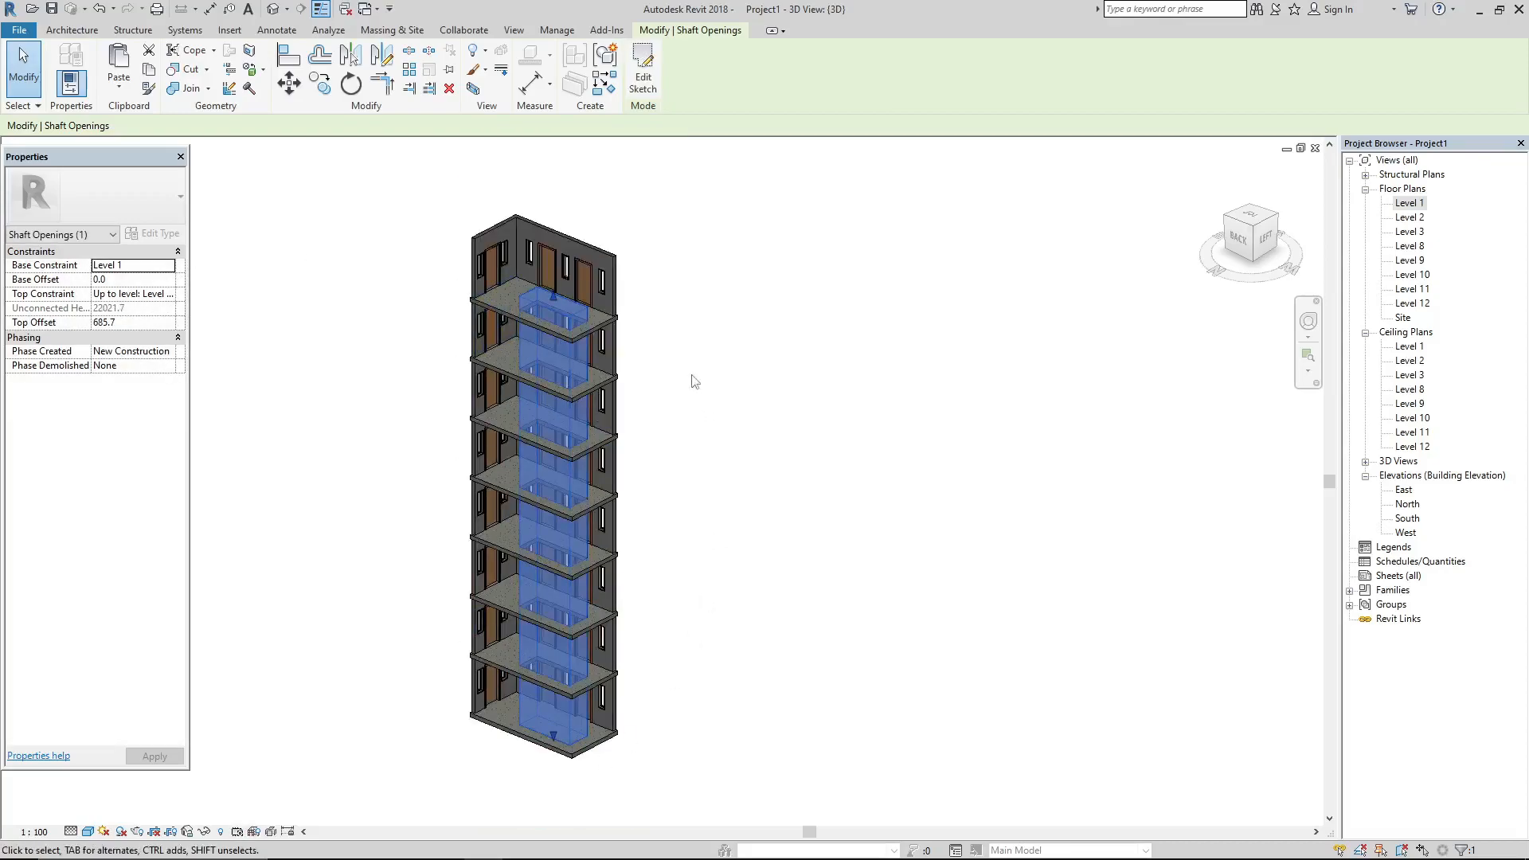
Edit the shaft opening's boundary sketch from the top view and delete its rectangle
left_click(630, 79)
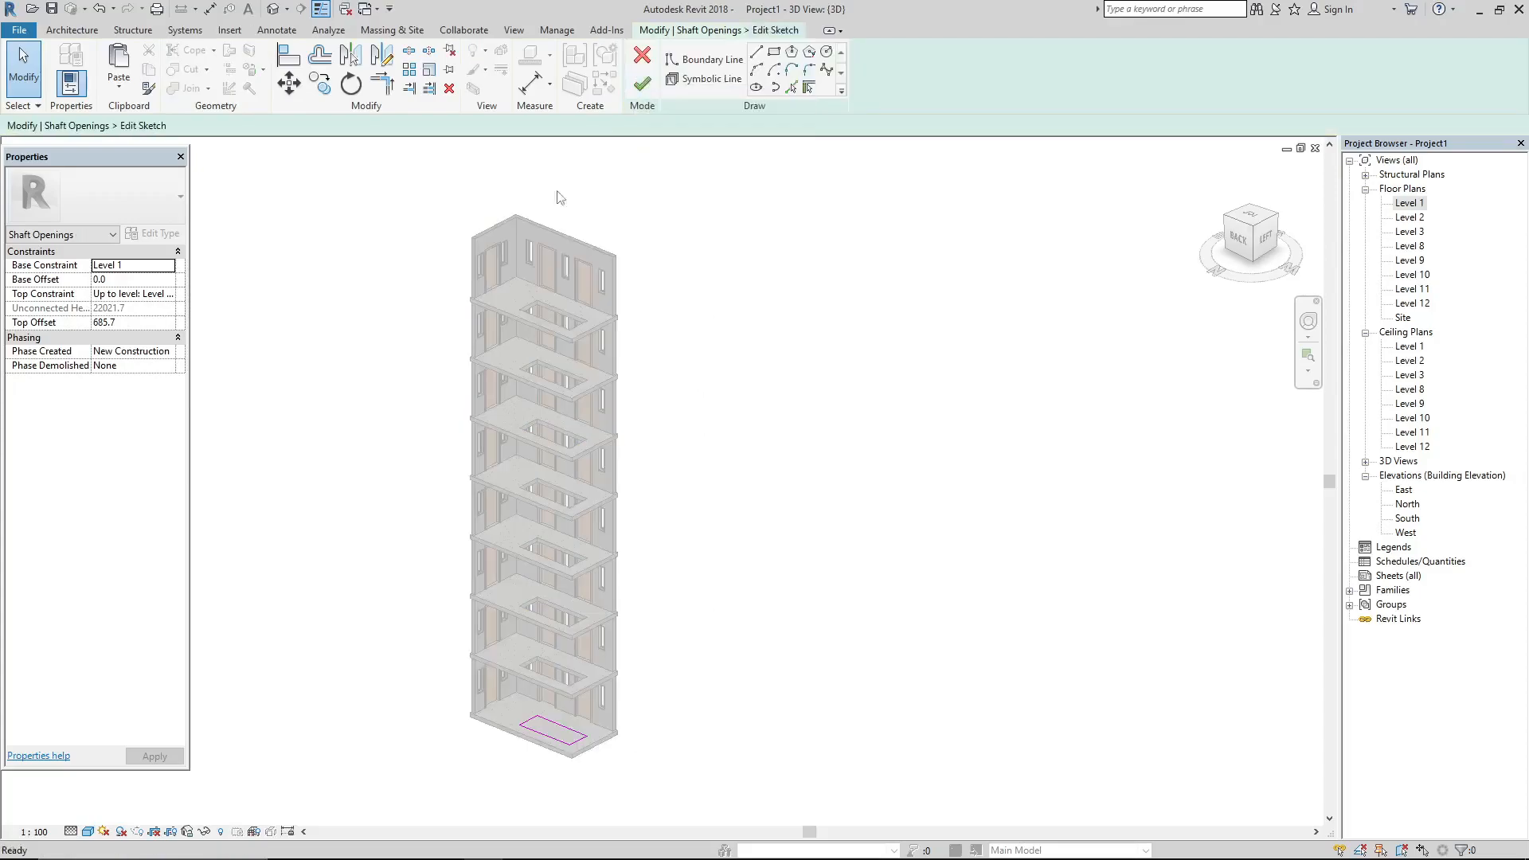
left_click(1250, 215)
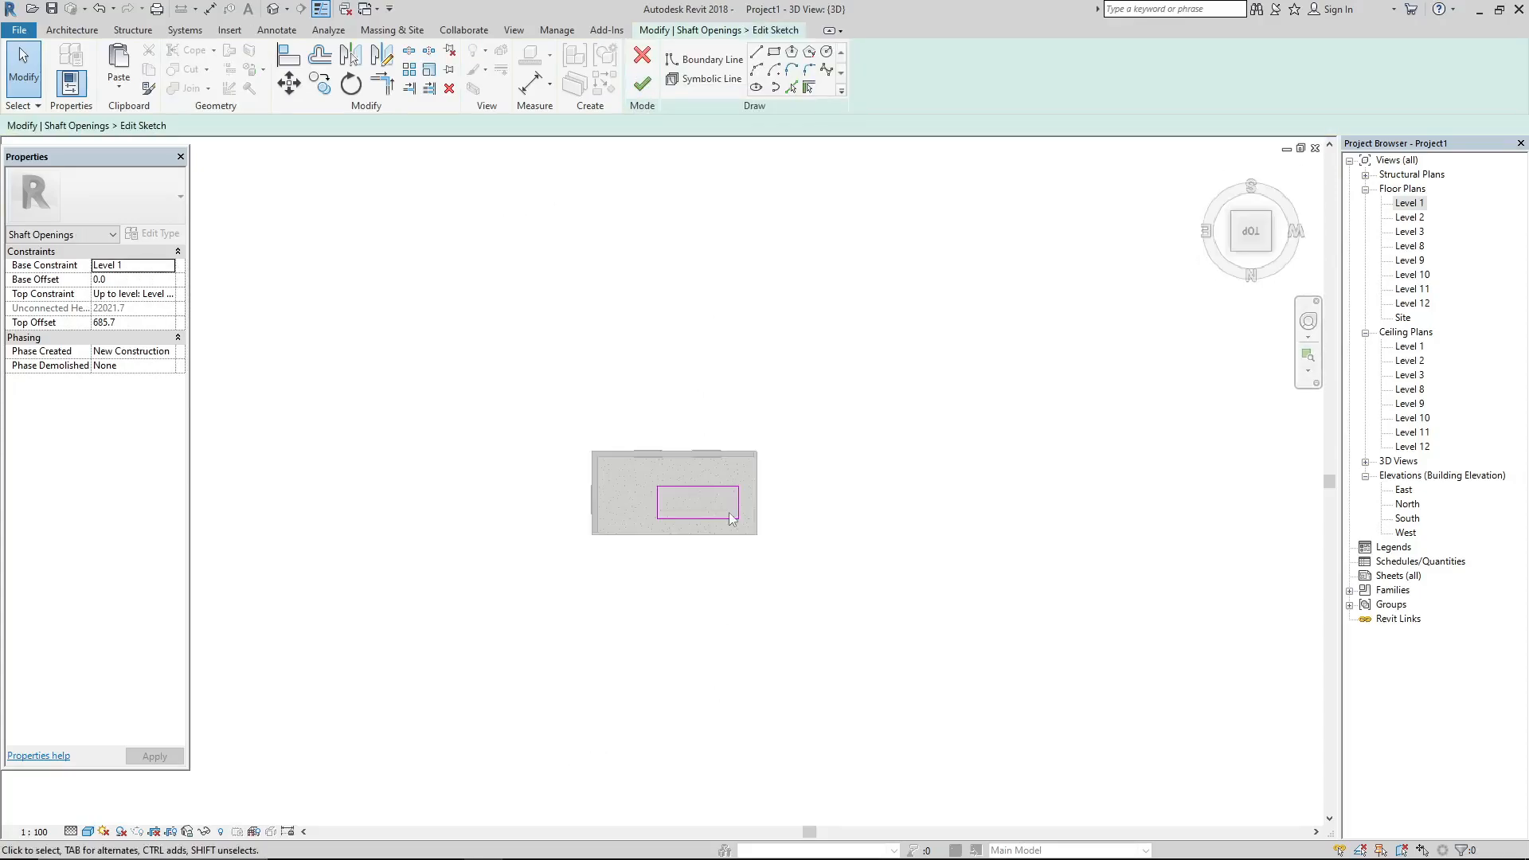
scroll(677, 510, "up", 2)
left_click_drag(614, 434, 888, 562)
key("Escape")
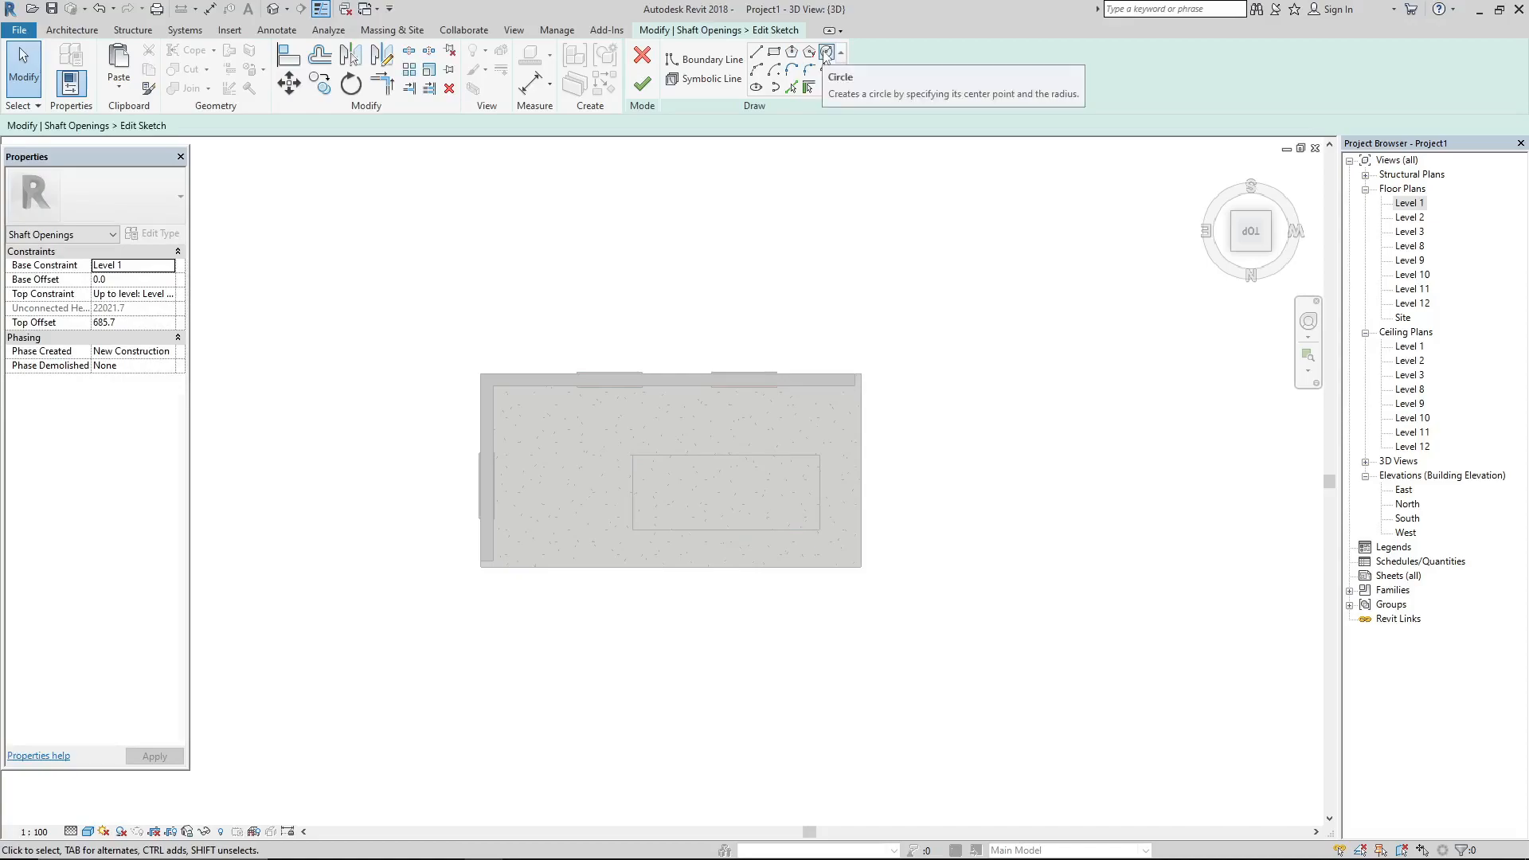
Sketch a circular shaft boundary with a radius of 1000 mm inside the floor slab
left_click(826, 54)
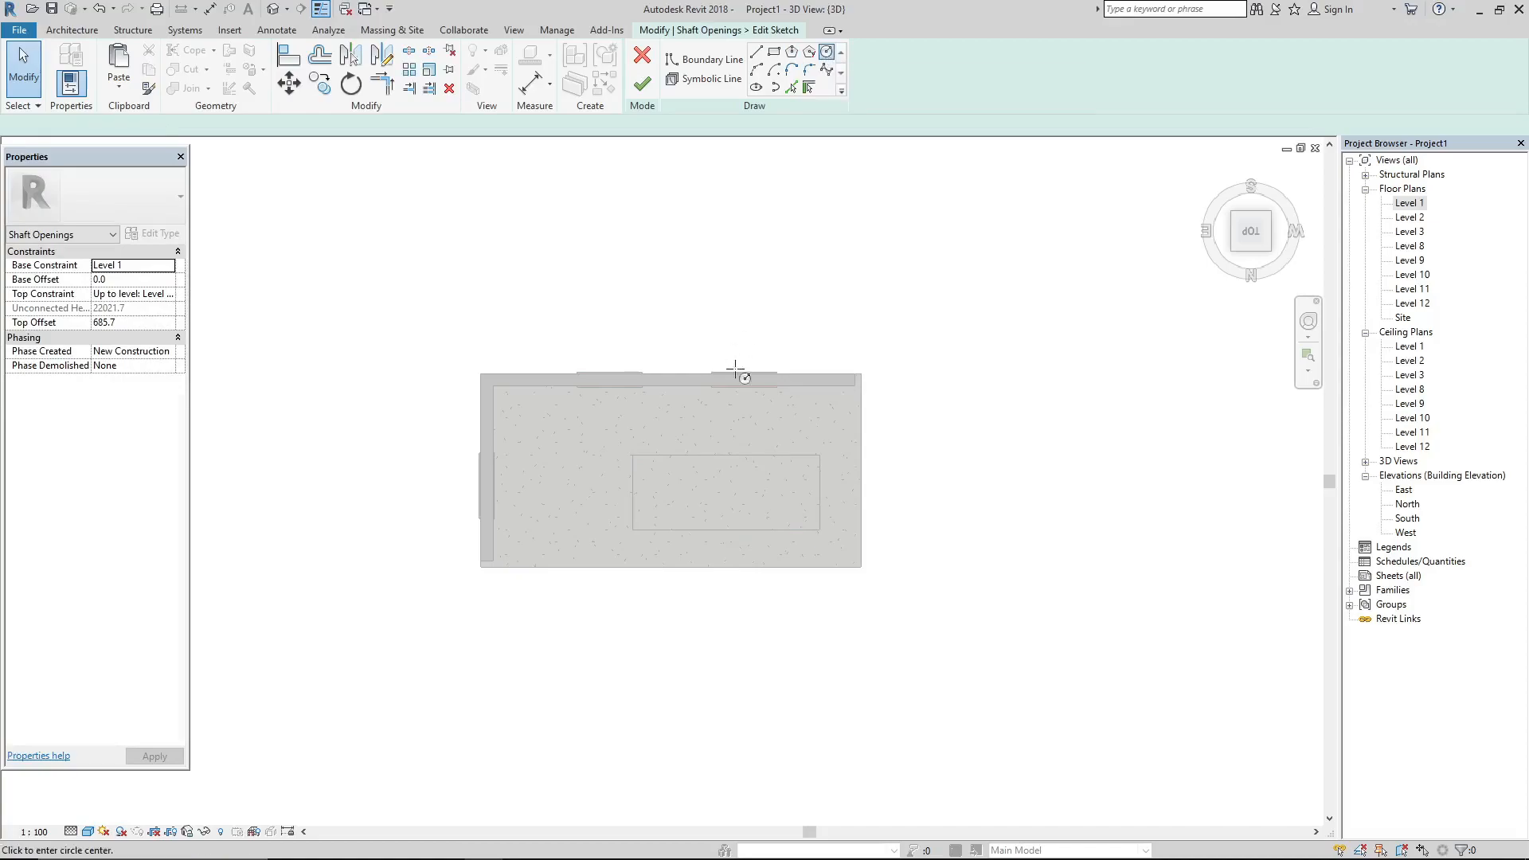
scroll(705, 493, "up", 2)
left_click(704, 492)
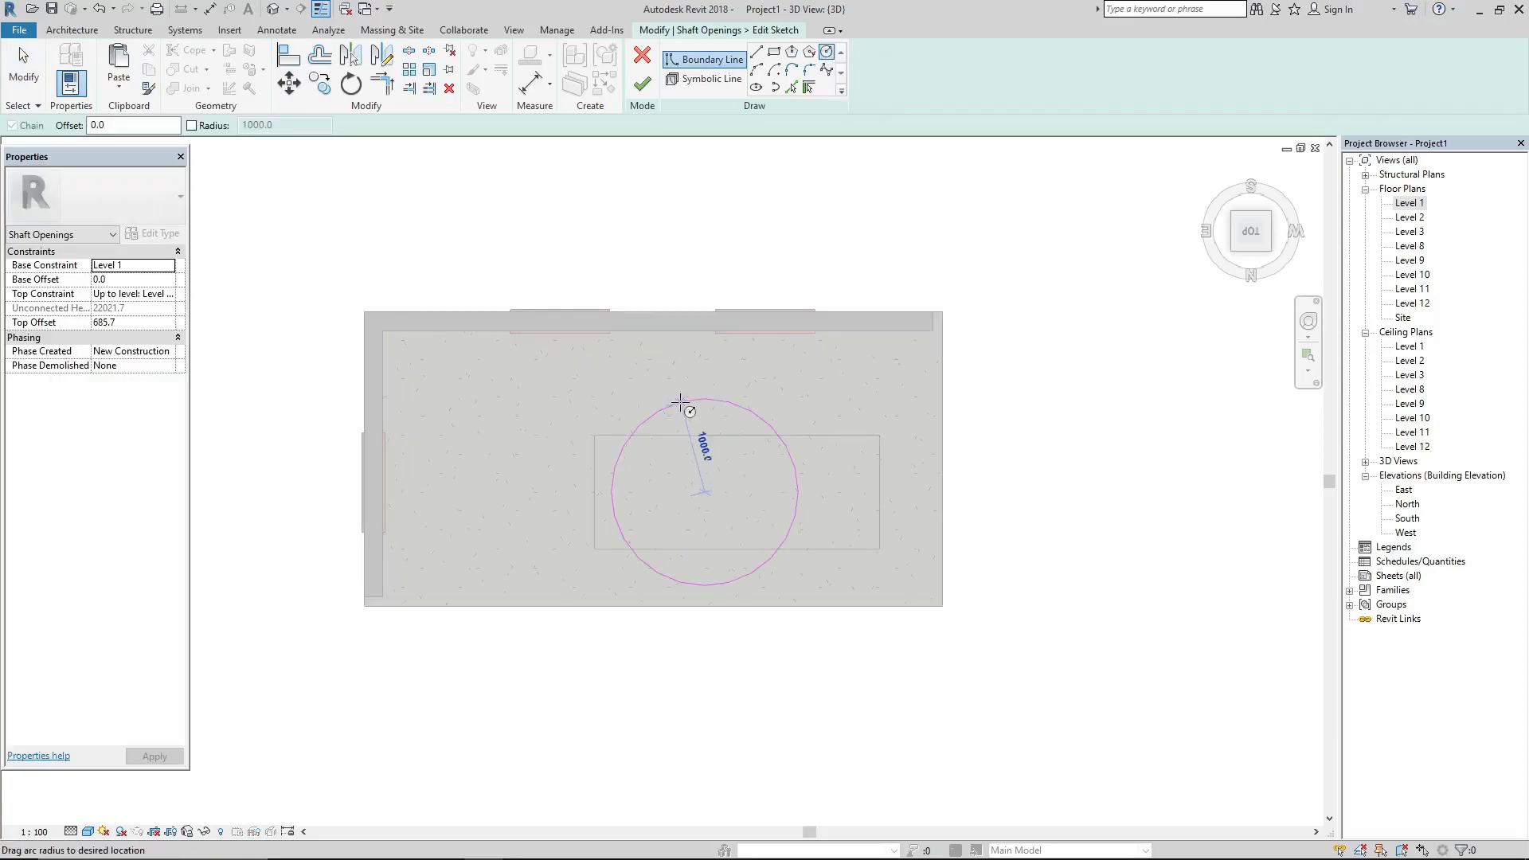
left_click(681, 404)
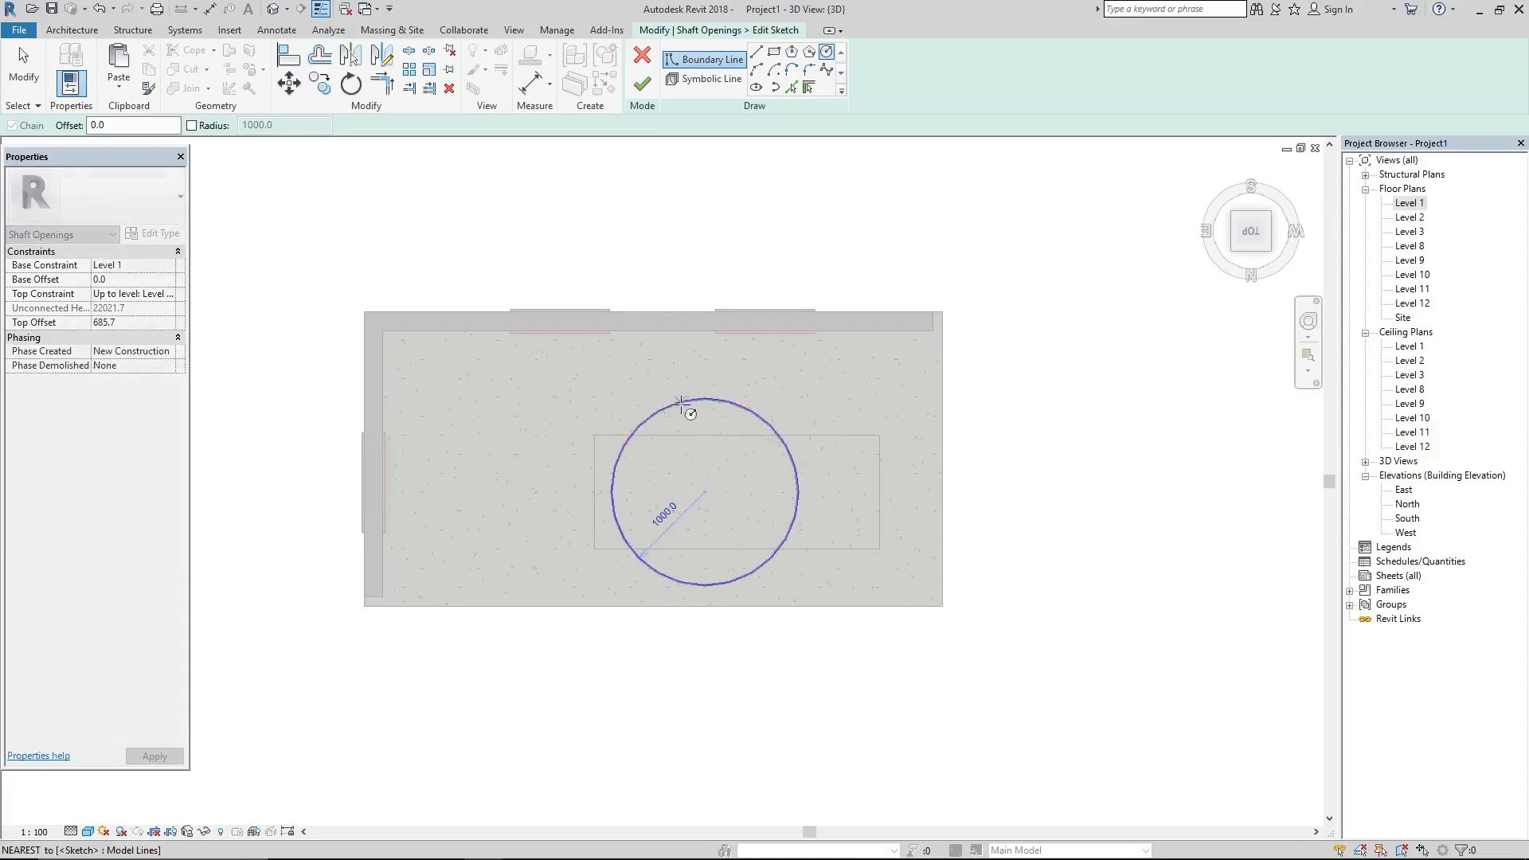
key("Escape")
key("Escape")
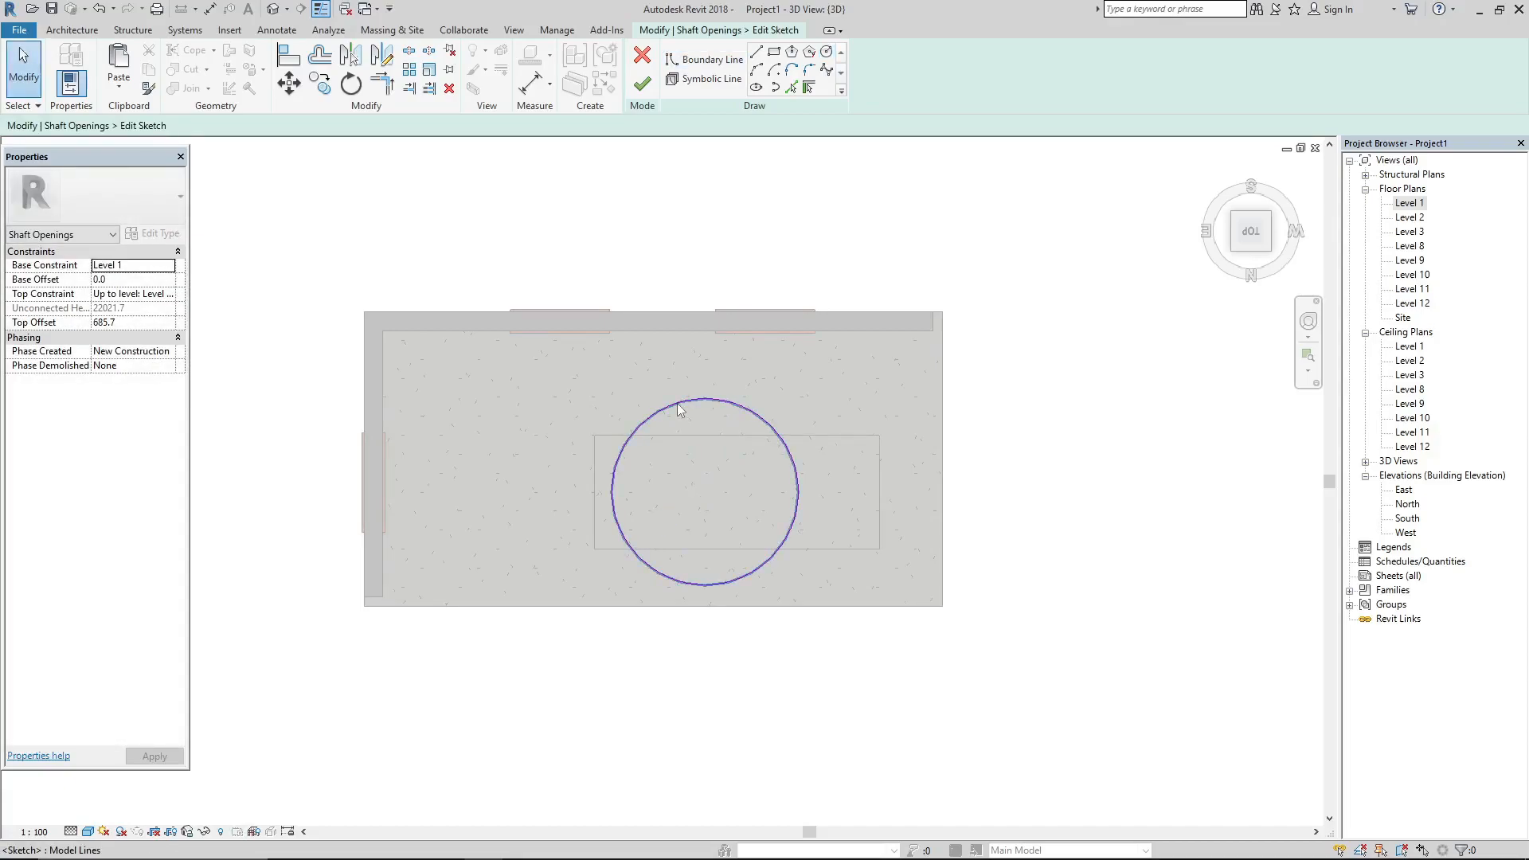
Move the circular boundary slightly toward the long wall and finish the shaft opening sketch
left_click(637, 422)
left_click_drag(642, 404, 643, 393)
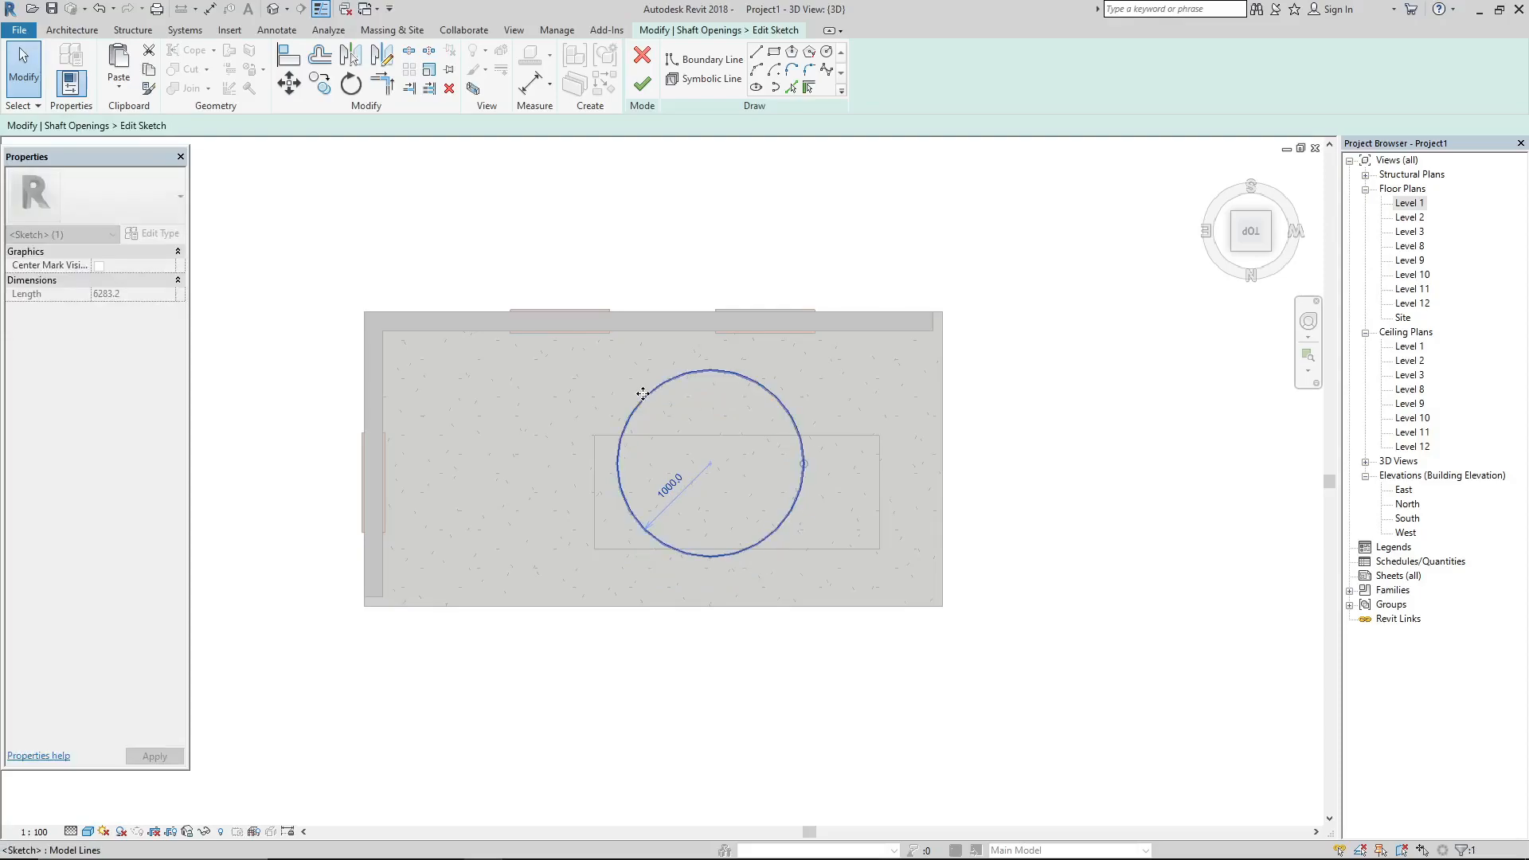
left_click(645, 86)
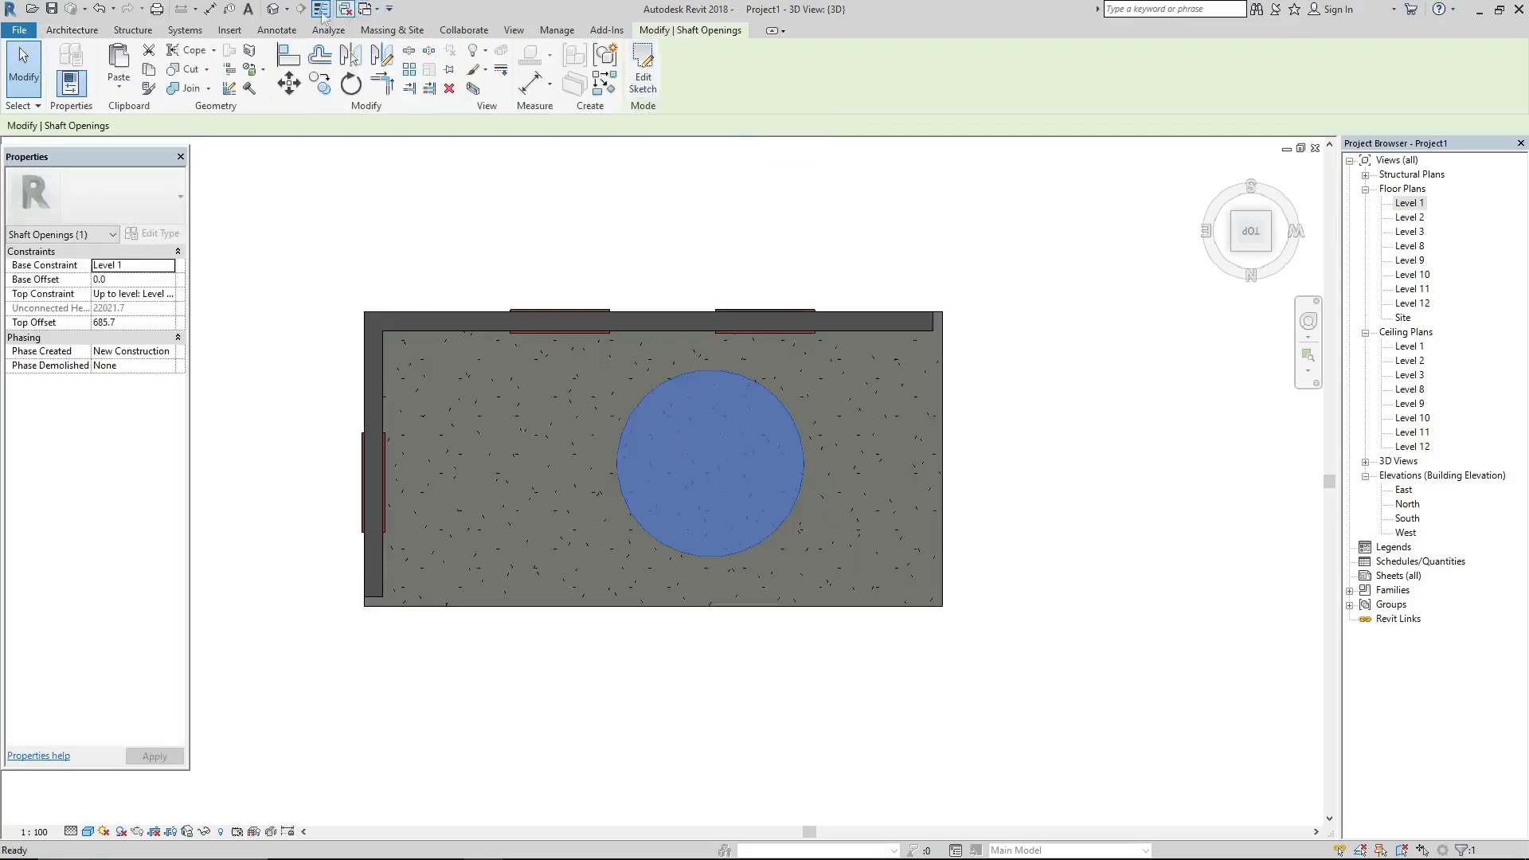
middle_click_drag(614, 580, 564, 416, "shift")
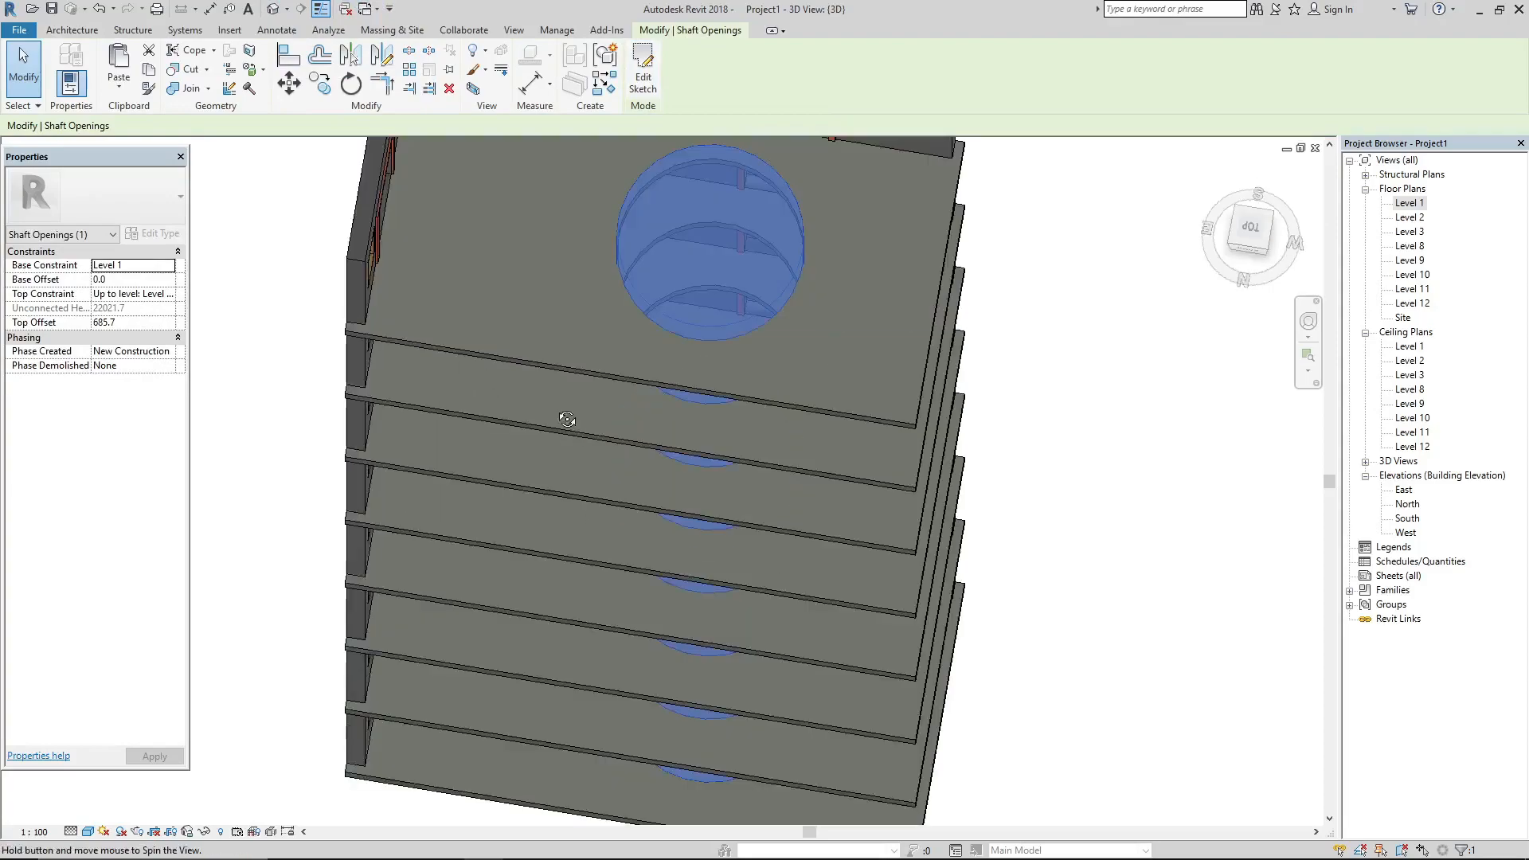
scroll(571, 403, "up", 3)
scroll(545, 381, "down", 3)
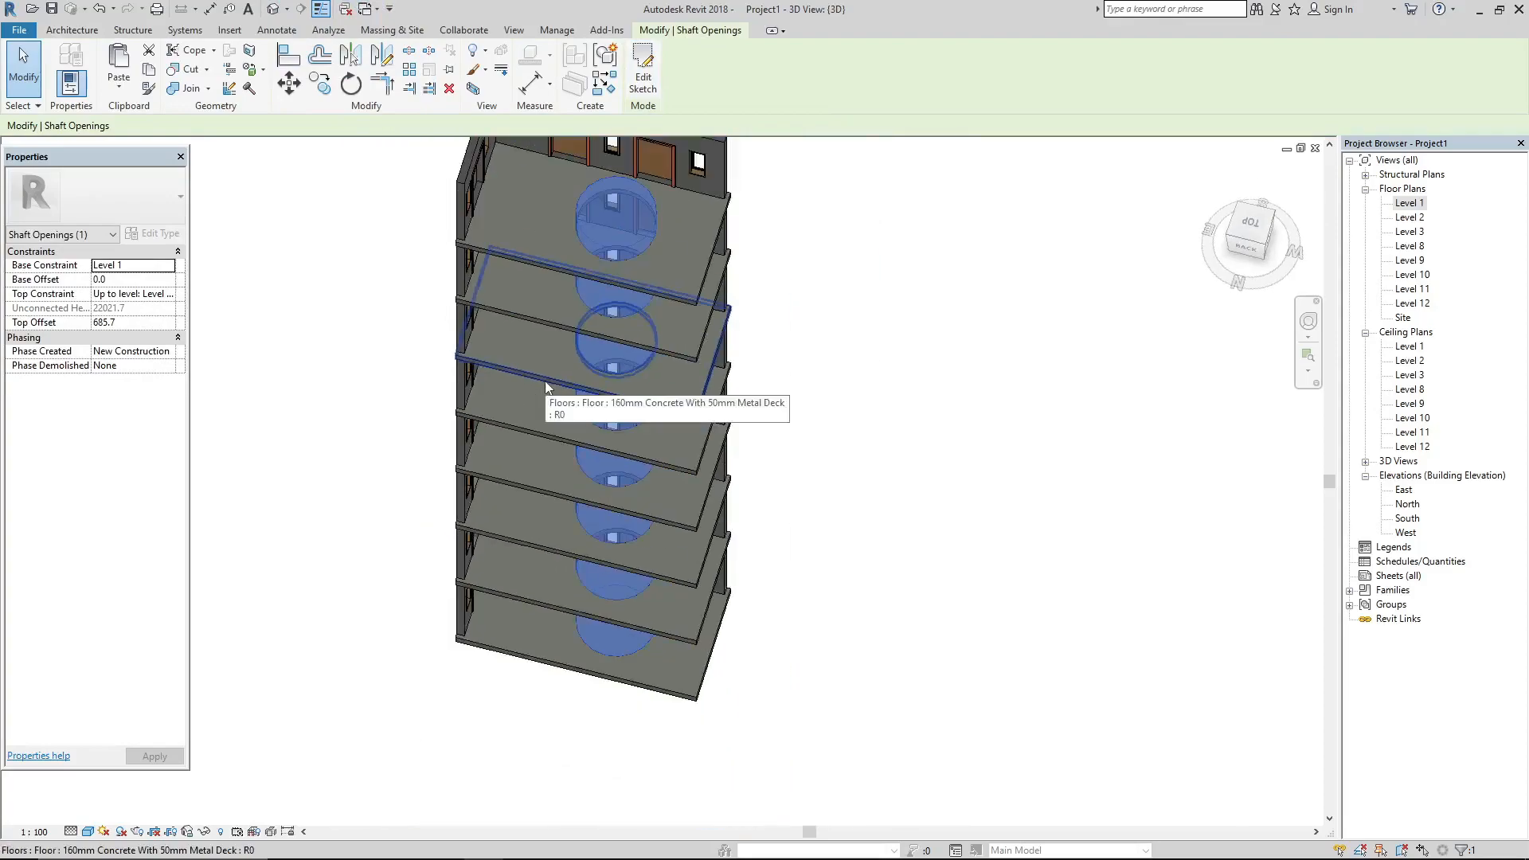
left_click(820, 683)
middle_click_drag(891, 615, 751, 485, "shift")
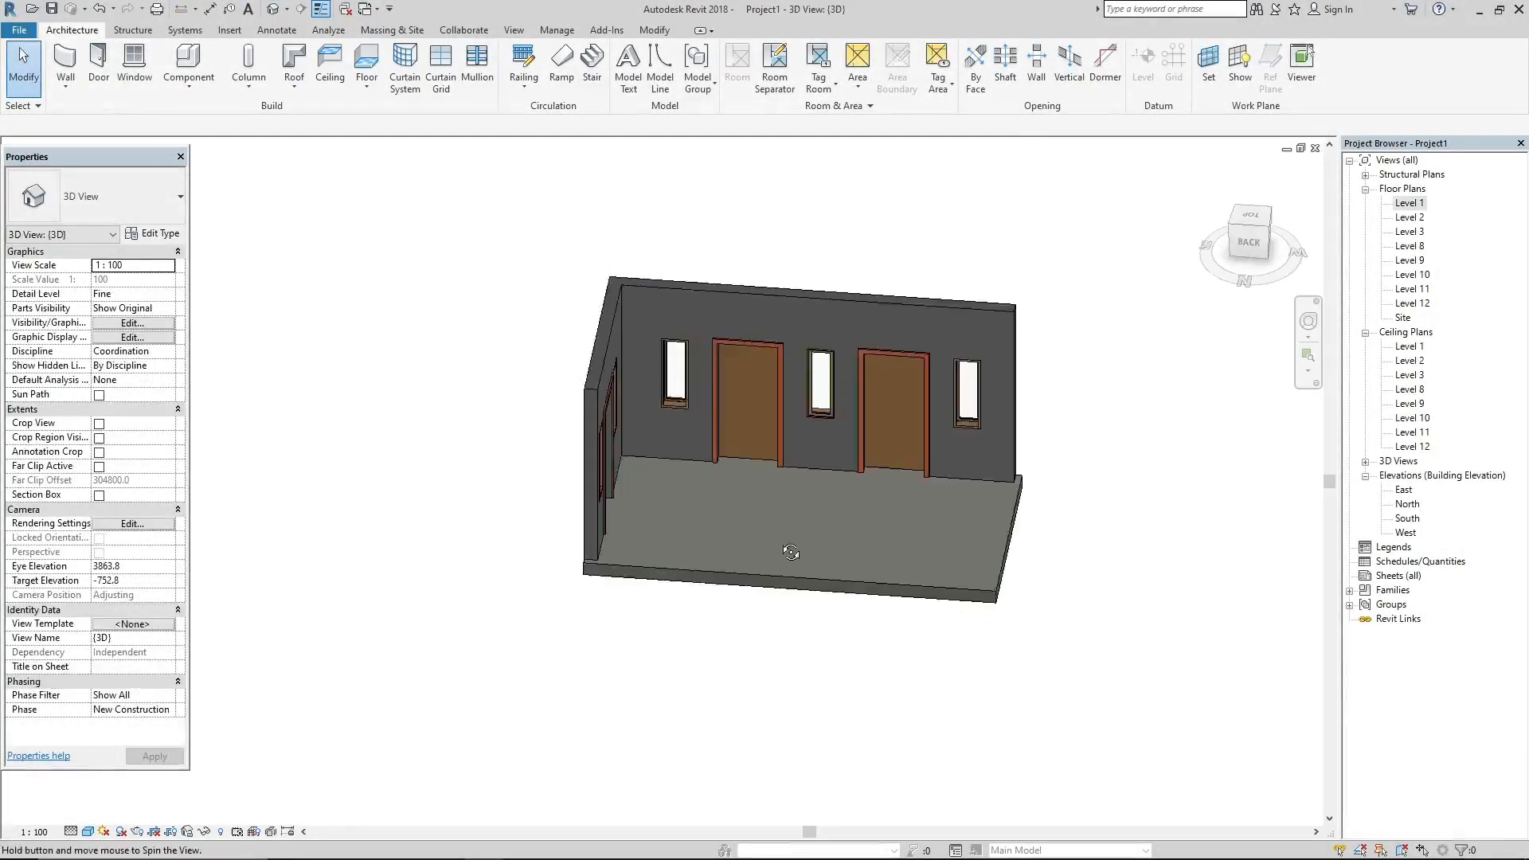
Copy the whole single storey and paste it aligned to selected levels
middle_click_drag(764, 335, 817, 304, "shift")
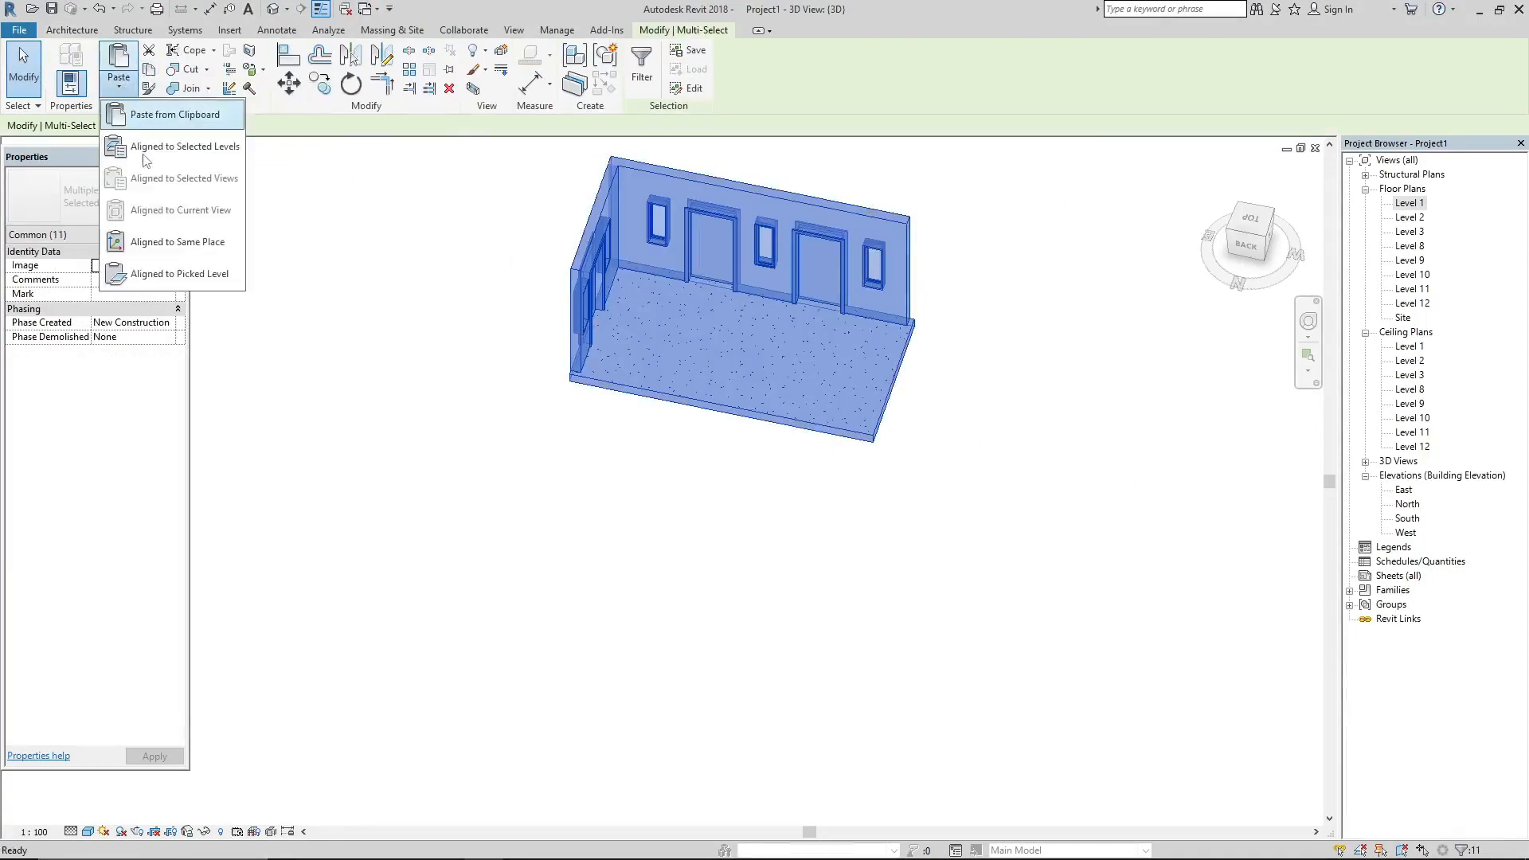
left_click(154, 106)
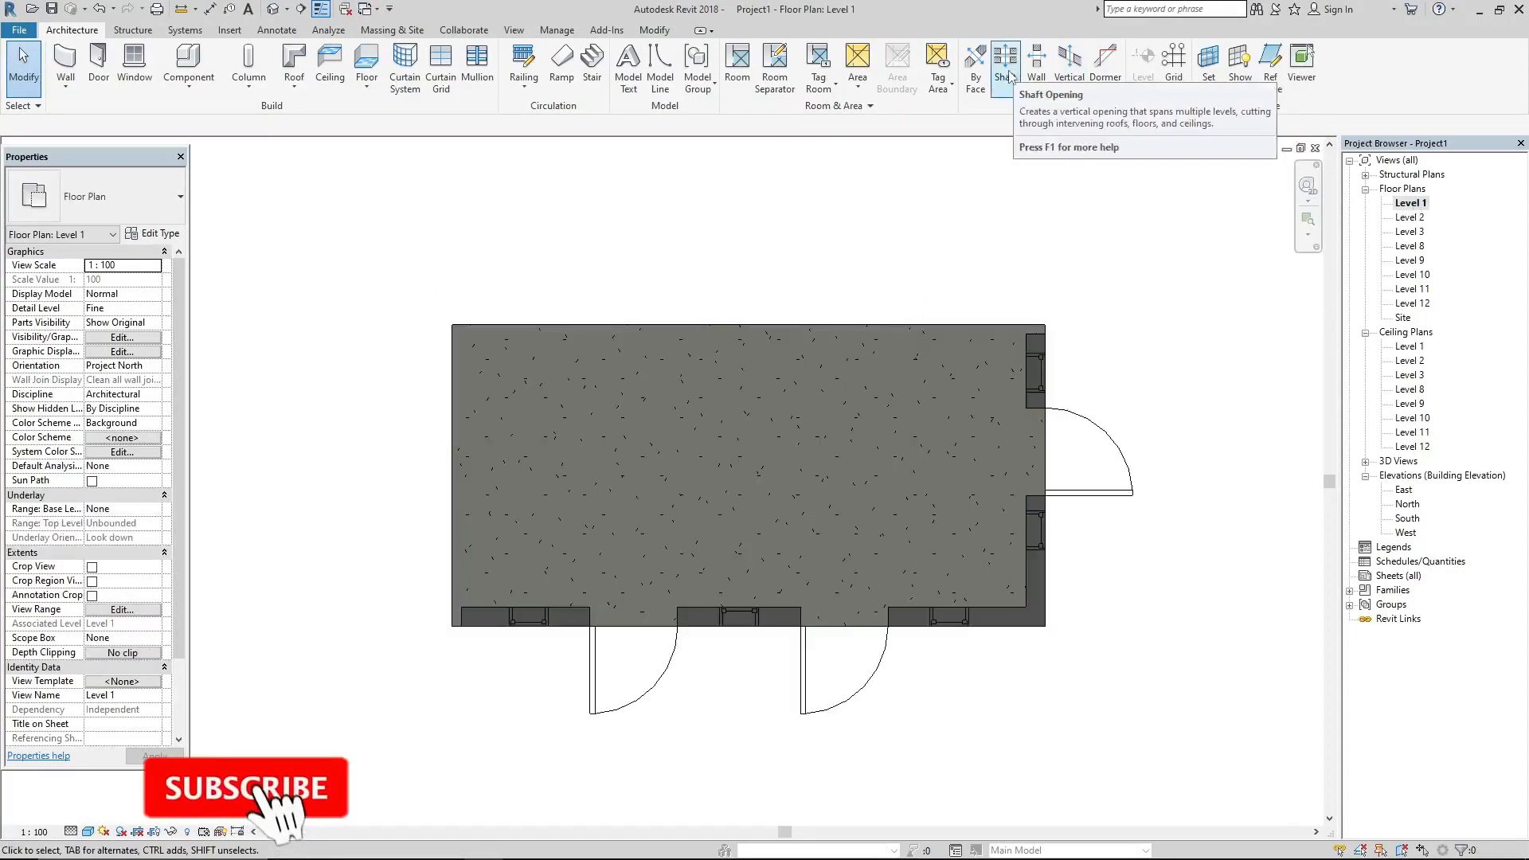
Start a shaft opening in the Level 1 floor plan and sketch a rectangular boundary inside the floor slab
left_click(1005, 60)
left_click(773, 51)
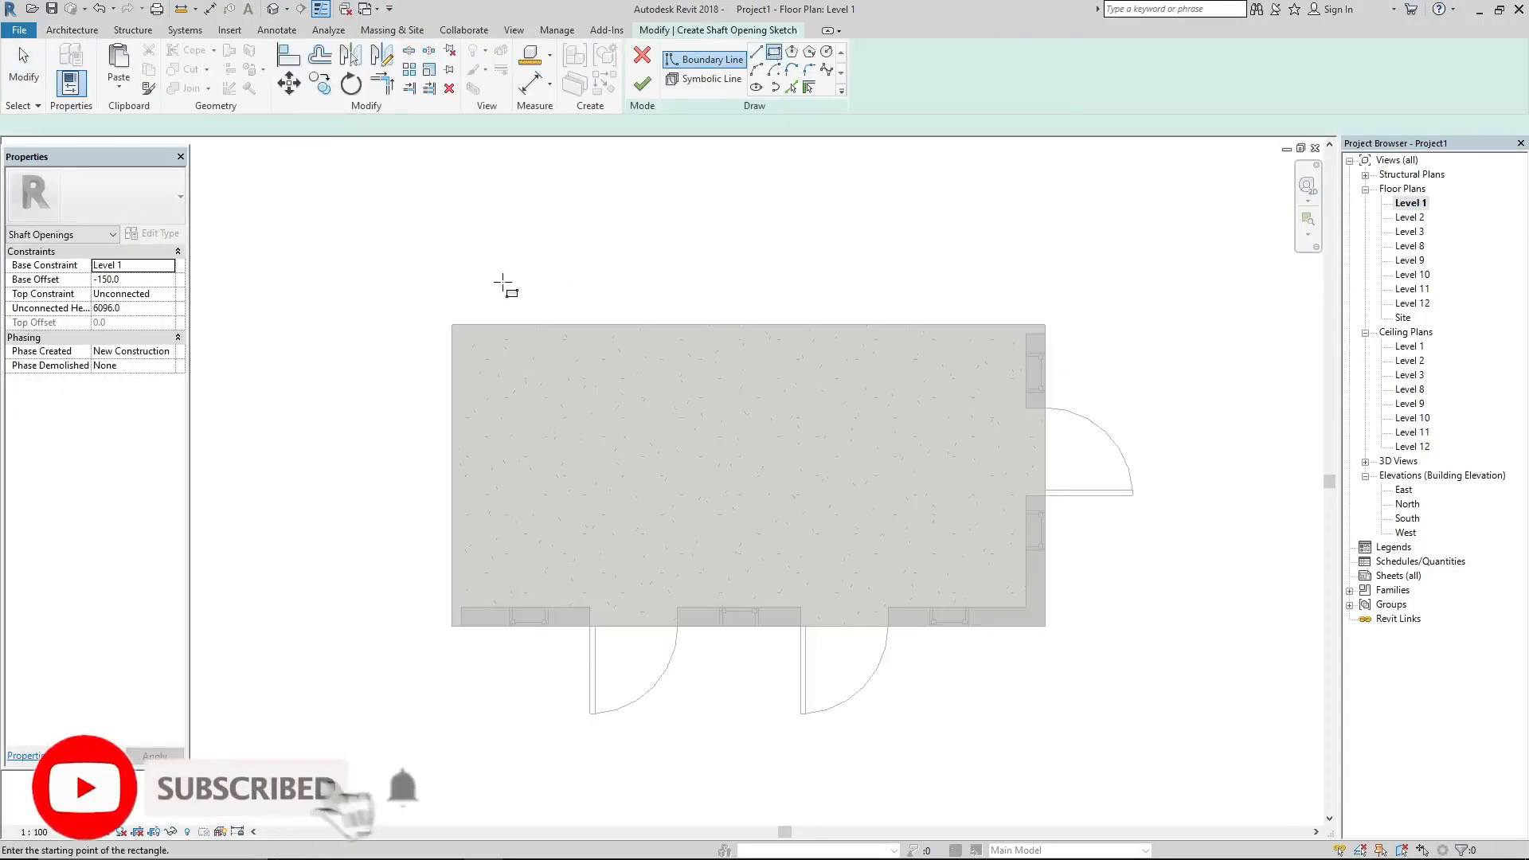
left_click(516, 382)
left_click(755, 488)
key("Escape")
key("Escape")
Set the vertical width of the rectangular shaft boundary to 4' and finish the sketch
left_click(662, 488)
left_click(846, 438)
type("4'")
key("Return")
left_click(644, 84)
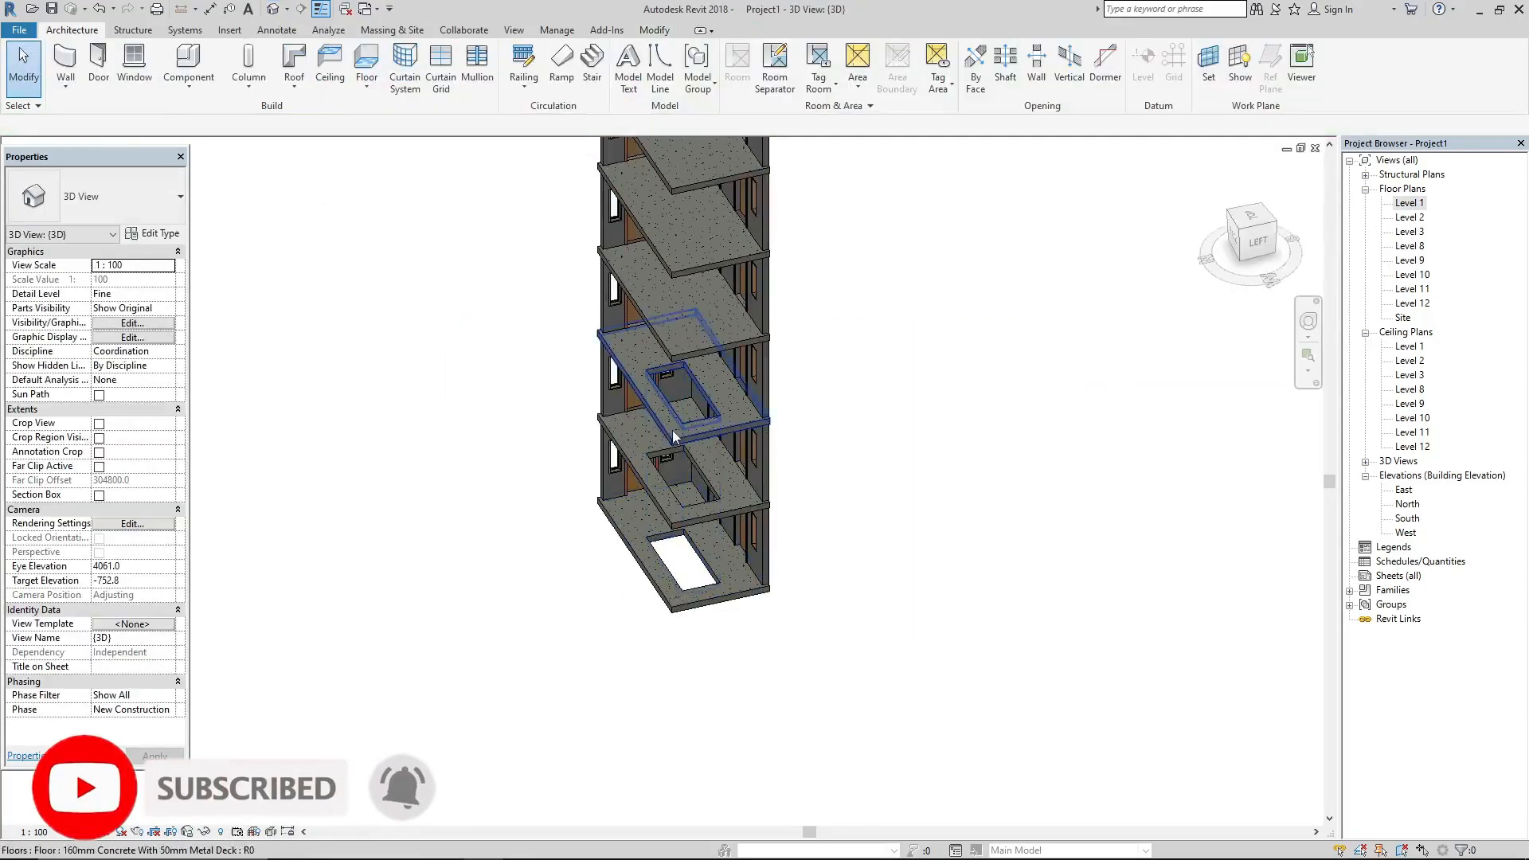